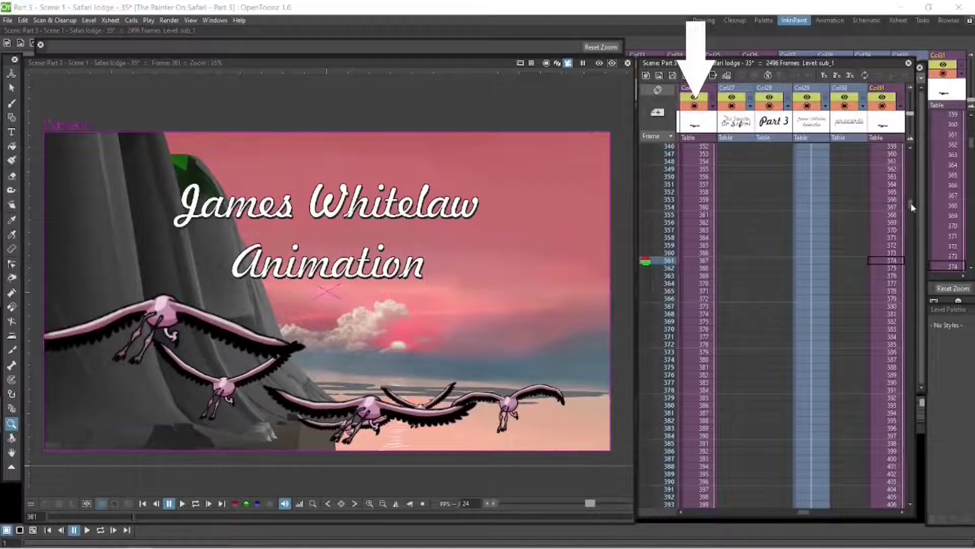
{"action": "left_click_drag", "start_coordinate": [910, 206], "coordinate": [912, 276]}
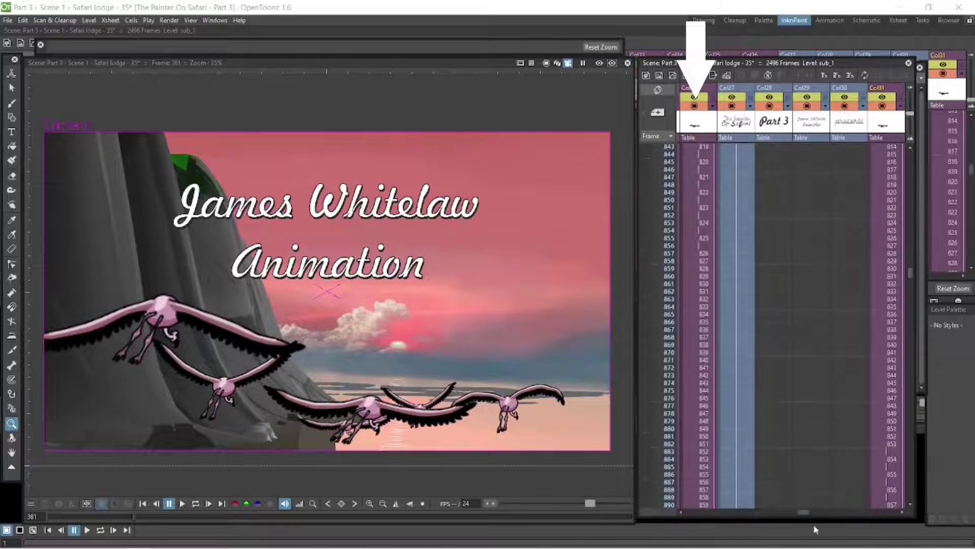
{"action": "left_click_drag", "start_coordinate": [805, 511], "coordinate": [785, 512]}
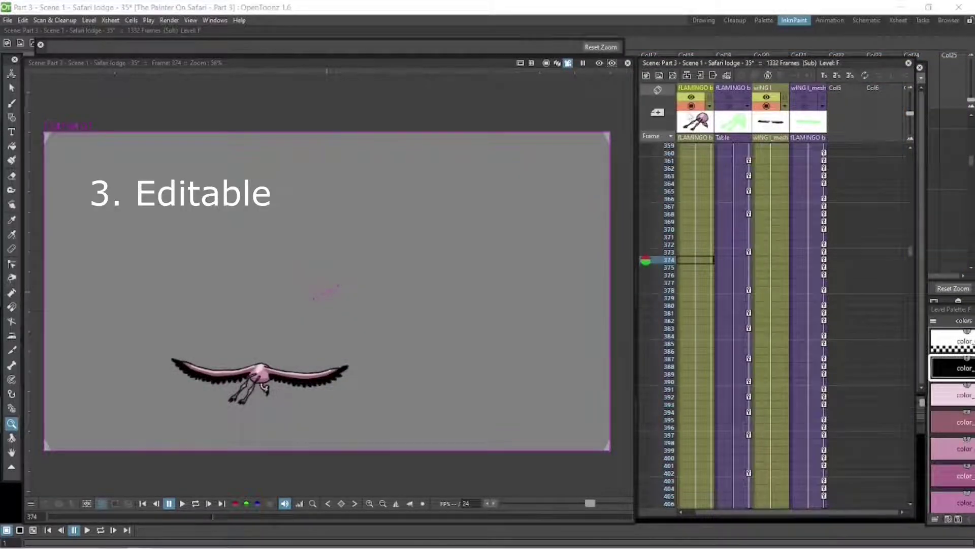
Step: Hide and show the flamingo body column, and do the same with the wing column, to inspect each part separately
{"action": "left_click", "coordinate": [691, 106]}
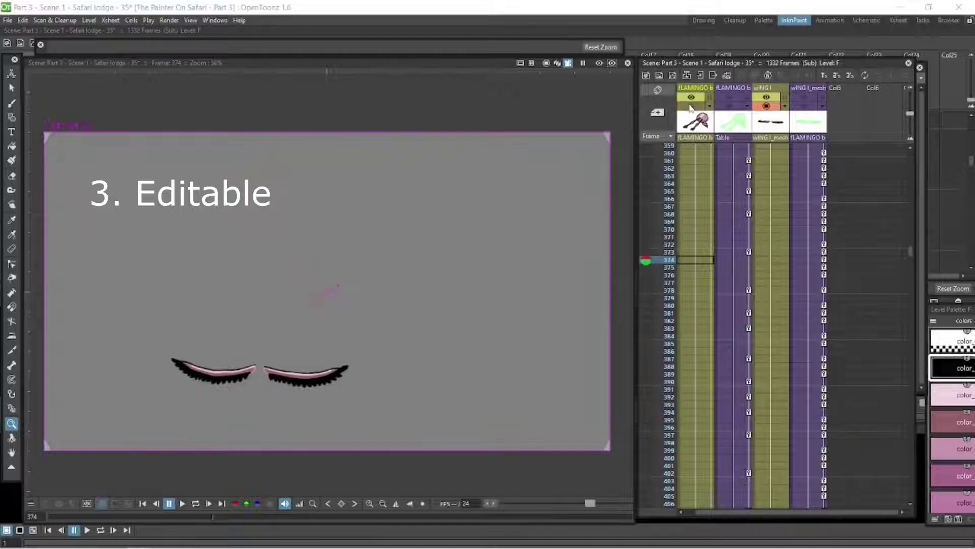
{"action": "left_click", "coordinate": [692, 106]}
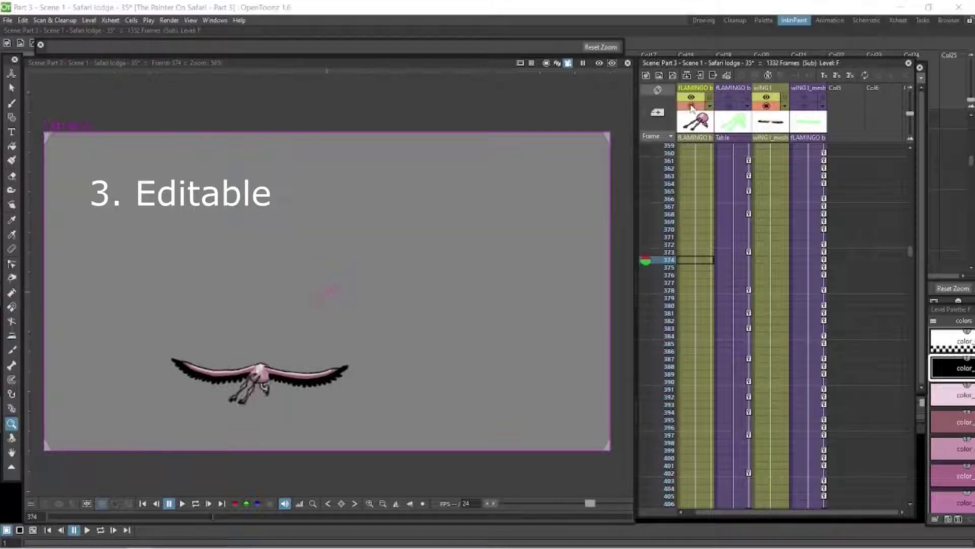
{"action": "left_click", "coordinate": [768, 106]}
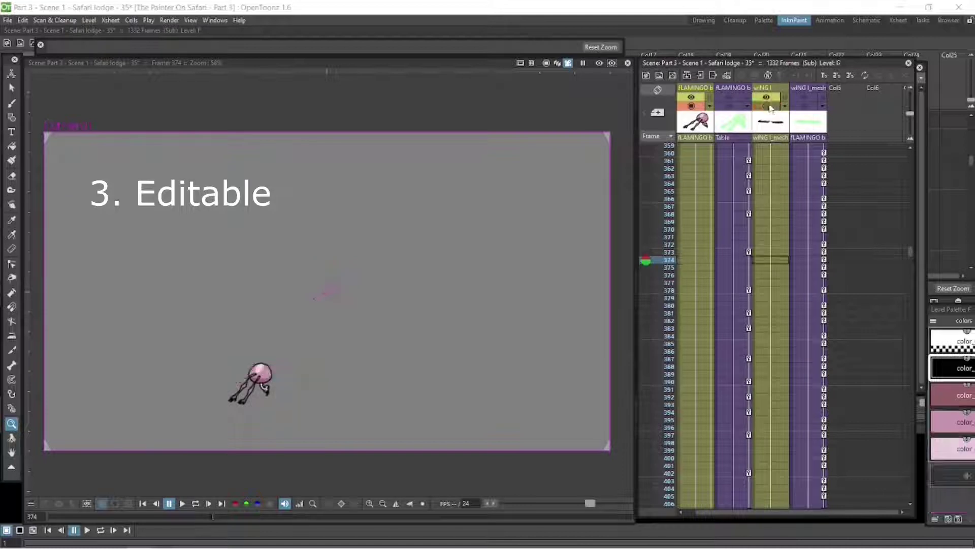
{"action": "left_click", "coordinate": [768, 106]}
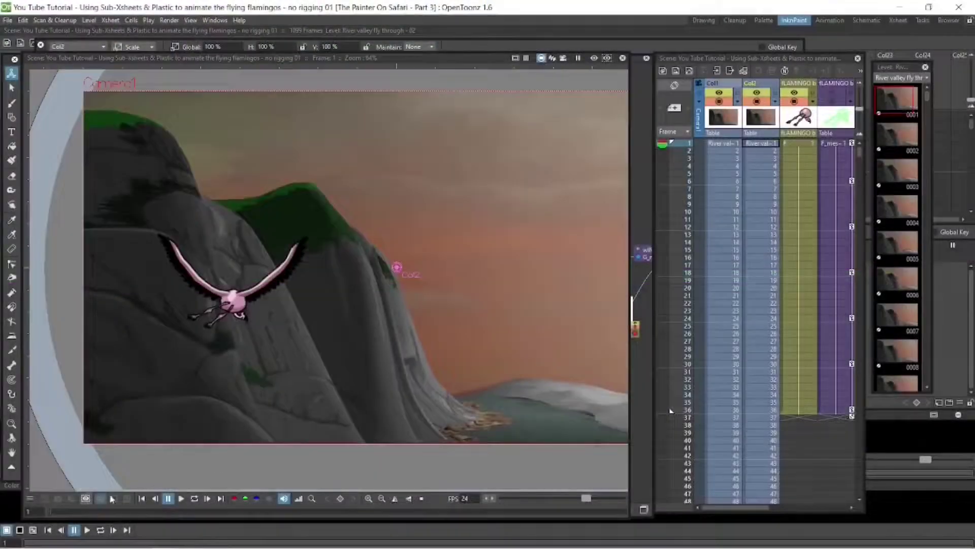
Step: Narrow the viewer, refit the scene in it, and widen the Xsheet so all four flamingo columns are in view
{"action": "left_click_drag", "start_coordinate": [59, 511], "coordinate": [294, 473]}
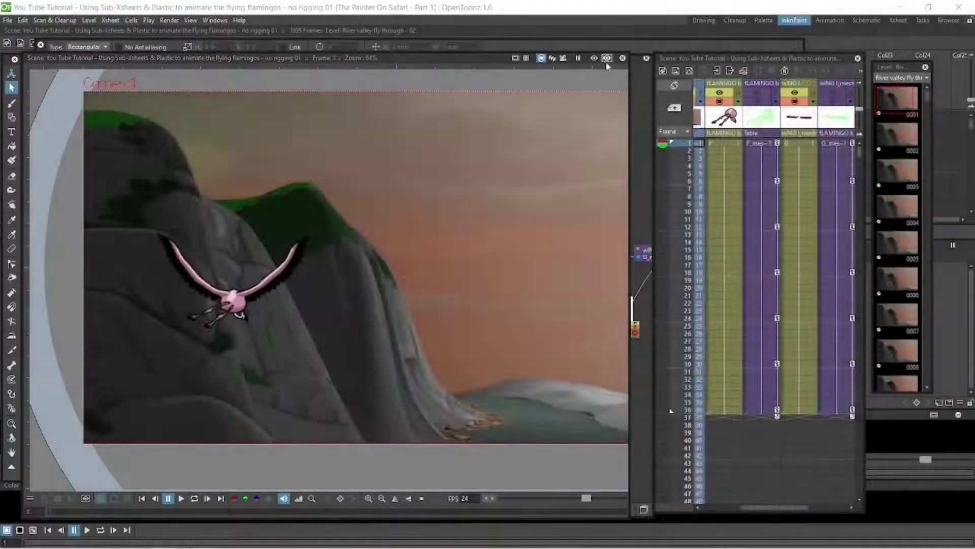
{"action": "left_click_drag", "start_coordinate": [630, 79], "coordinate": [587, 80]}
{"action": "key", "text": "shift+space"}
{"action": "key", "text": "space"}
{"action": "left_click_drag", "start_coordinate": [501, 176], "coordinate": [425, 198]}
{"action": "key", "text": "shift+space"}
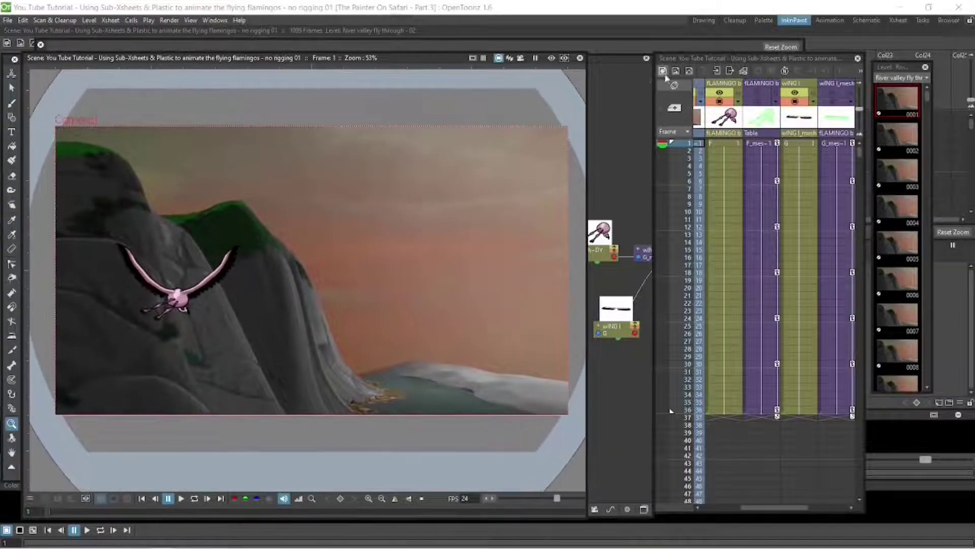
{"action": "left_click_drag", "start_coordinate": [654, 83], "coordinate": [588, 87]}
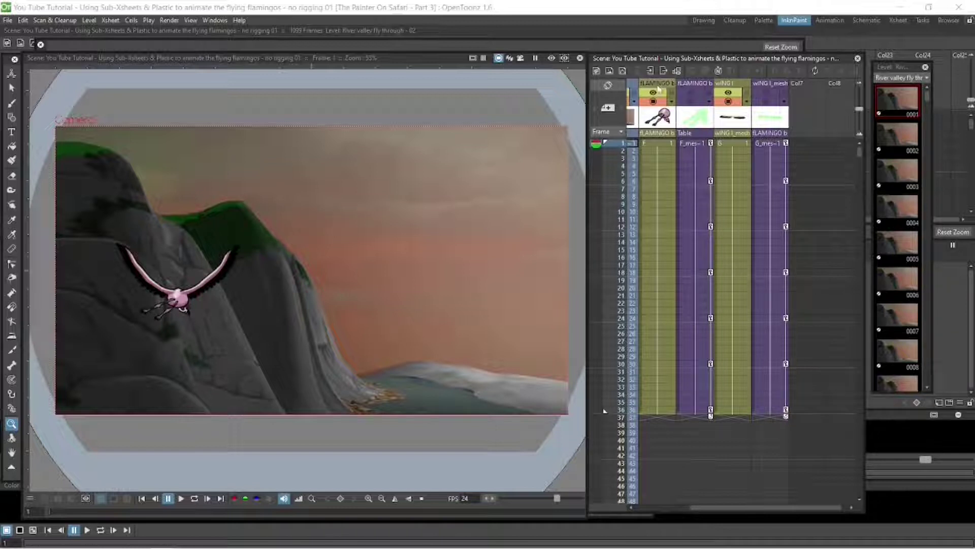
Step: Copy the 36 frames of cells in the four flamingo and wing columns and paste them starting at frame 37
{"action": "left_click", "coordinate": [659, 145]}
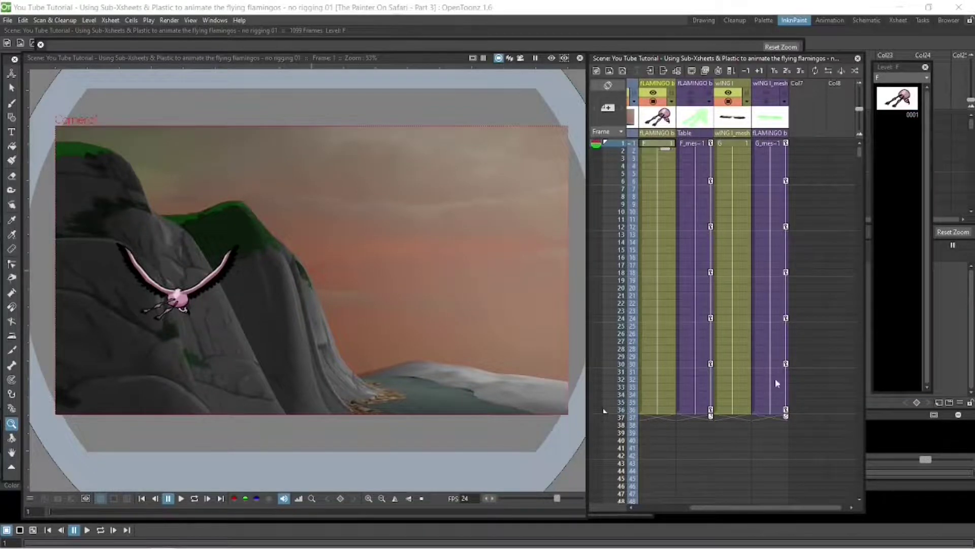
{"action": "left_click", "coordinate": [651, 416]}
{"action": "key", "text": "ctrl+v"}
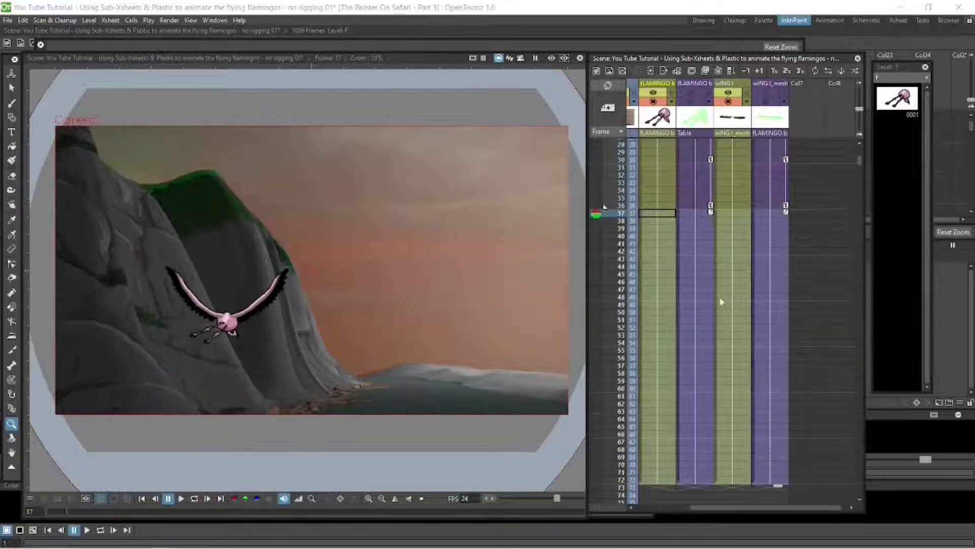
{"action": "left_click", "coordinate": [800, 208]}
{"action": "scroll", "coordinate": [736, 203], "scroll_direction": "up", "scroll_amount": 5}
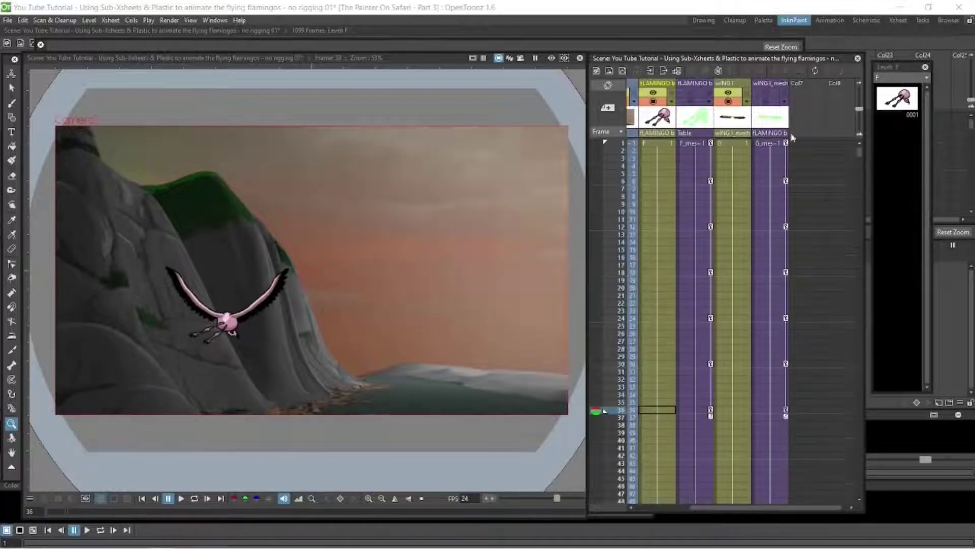
Step: Copy the body and wing mesh keyframes from frames 1 to 36 and paste them starting at frame 36
{"action": "left_click", "coordinate": [710, 146]}
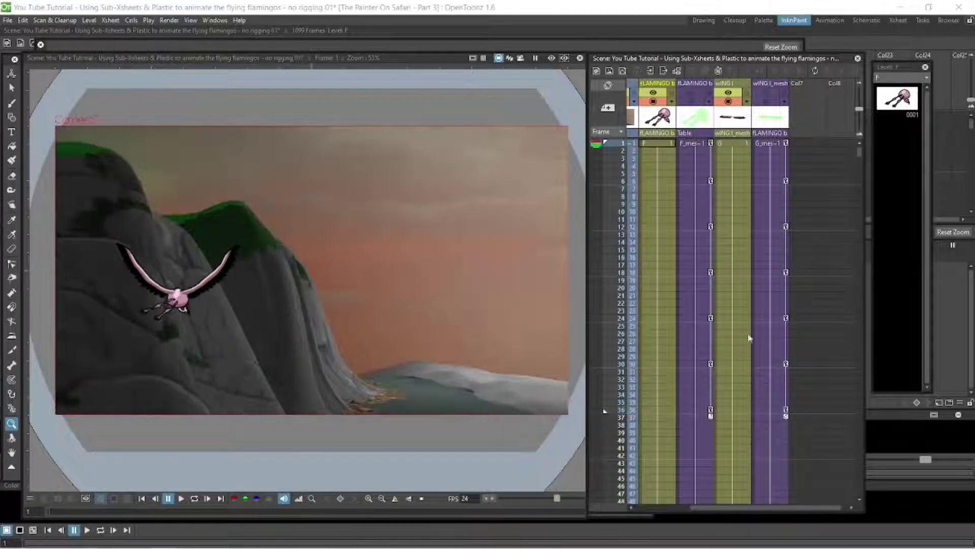
{"action": "left_click", "coordinate": [712, 411]}
{"action": "left_click", "coordinate": [699, 213]}
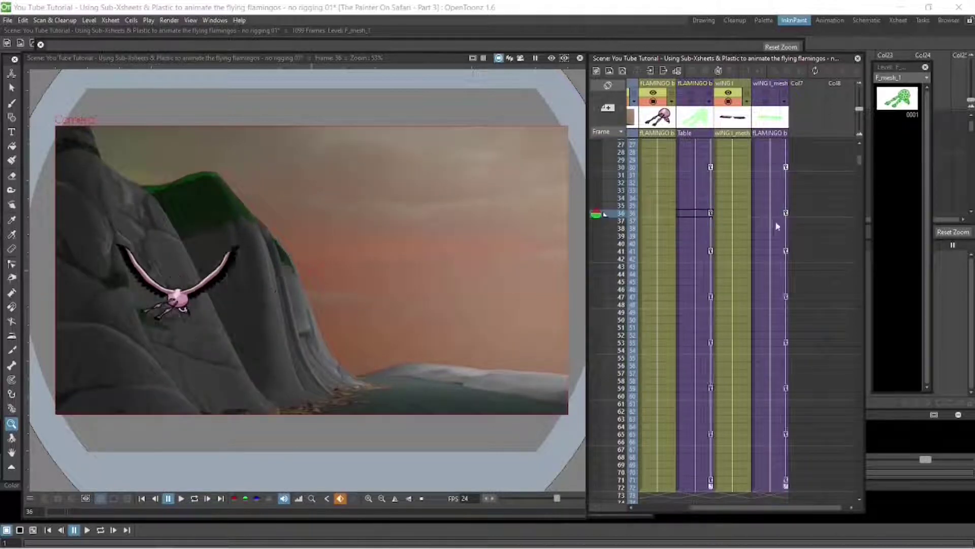
Step: Return to frame 1 and undo the pasted mesh keyframes and the pasted flamingo cells
{"action": "left_click_drag", "start_coordinate": [67, 510], "coordinate": [1, 514]}
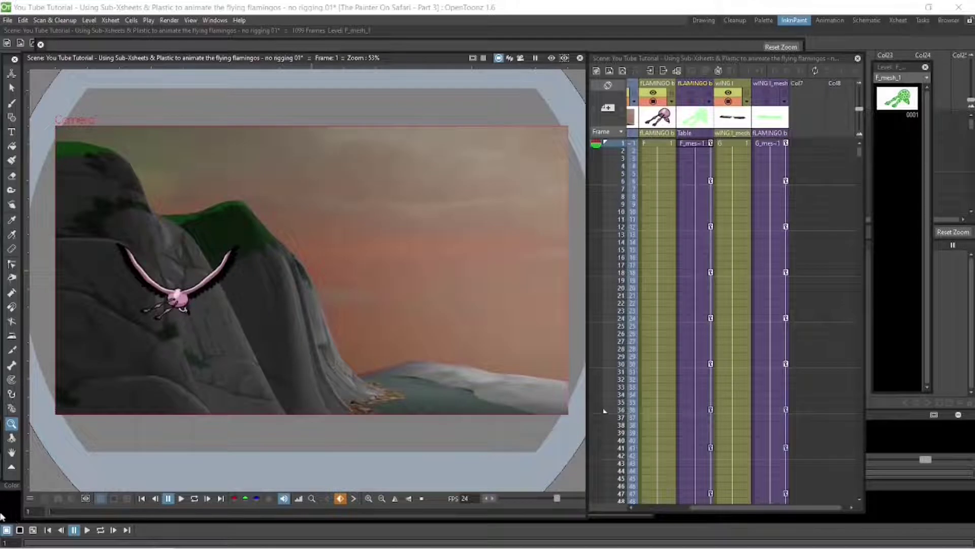
{"action": "key", "text": "ctrl+z"}
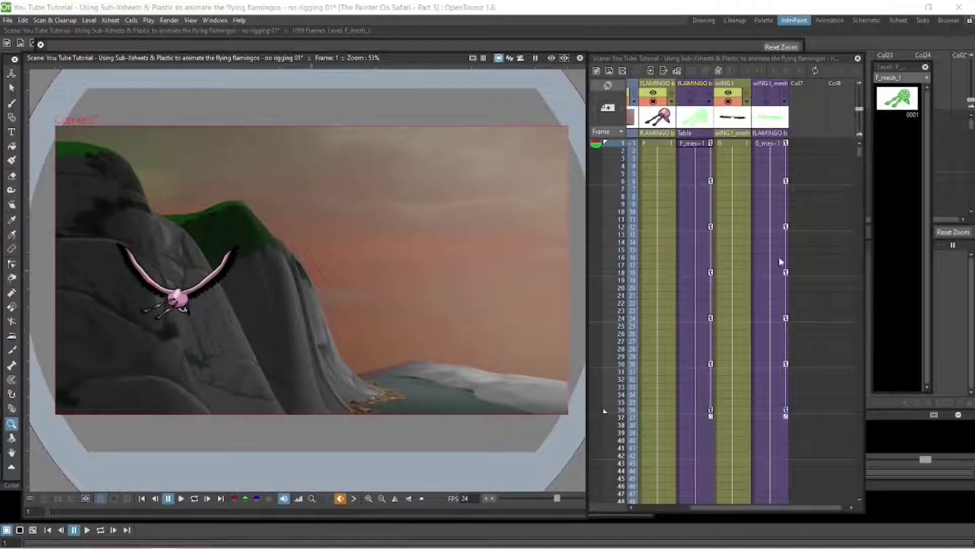
{"action": "key", "text": "ctrl+z"}
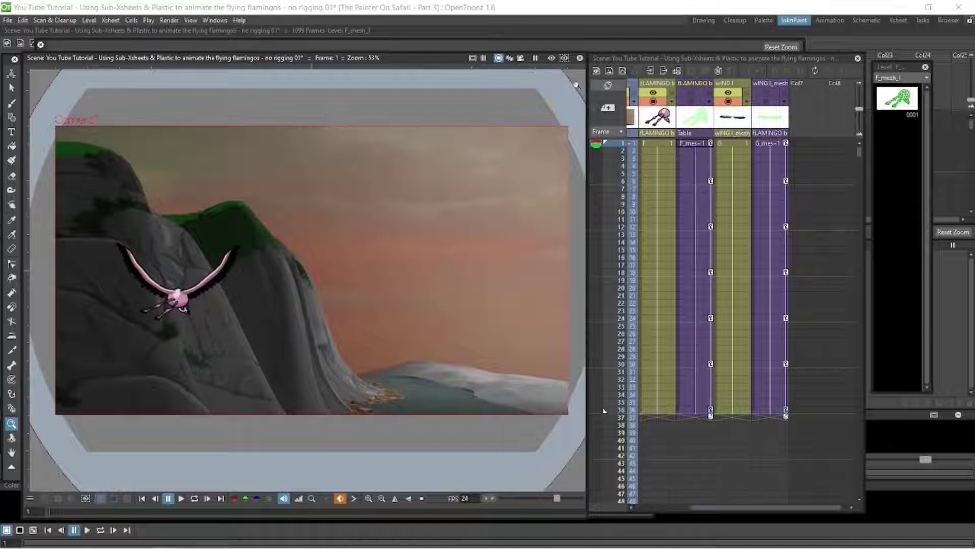
Step: Collapse the four flamingo body, wing and mesh columns into a single sub-xsheet column
{"action": "left_click", "coordinate": [655, 85]}
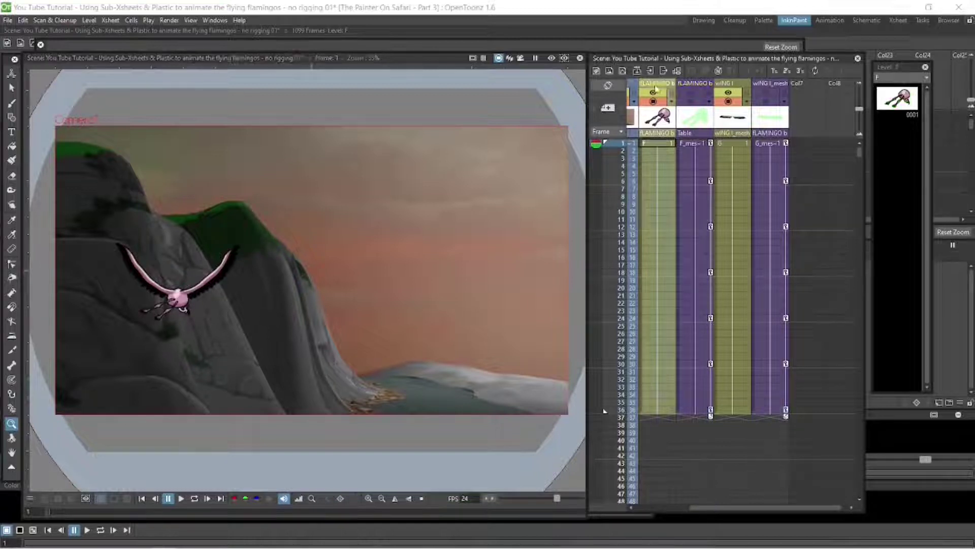
{"action": "left_click", "coordinate": [765, 88]}
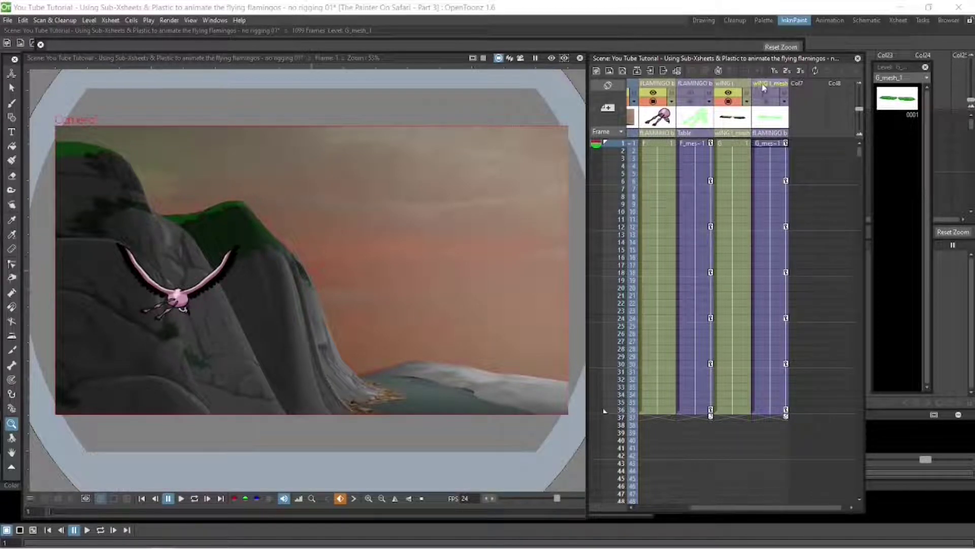
{"action": "right_click", "coordinate": [765, 89]}
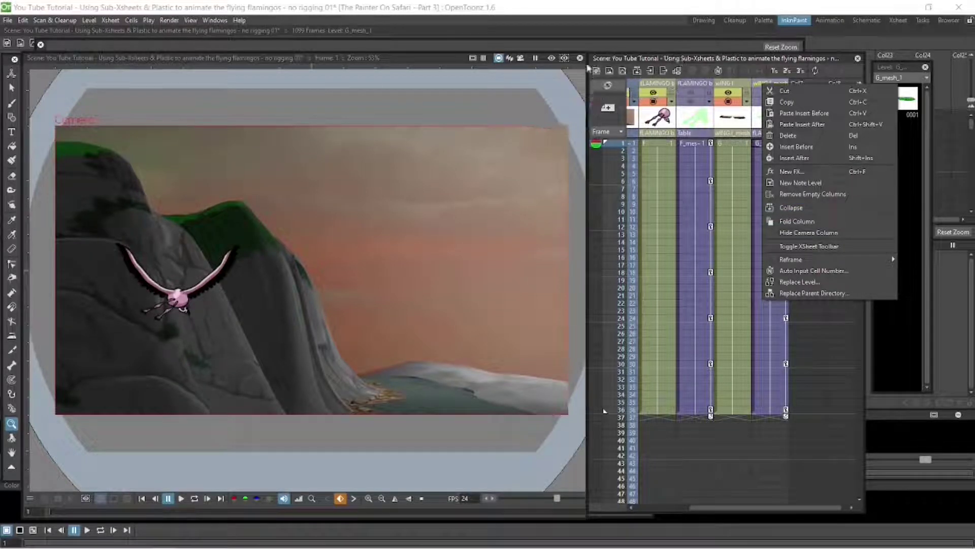
{"action": "left_click", "coordinate": [110, 20]}
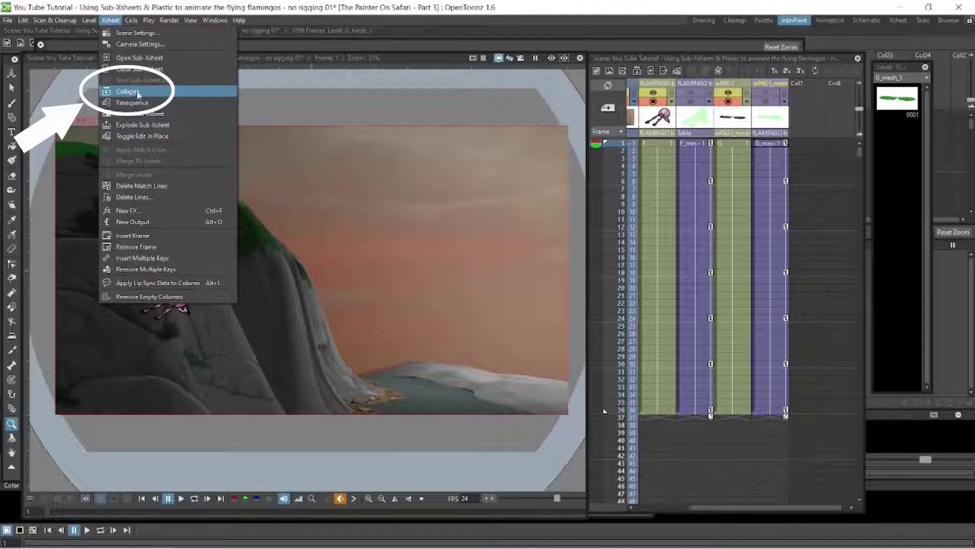
{"action": "left_click", "coordinate": [140, 92]}
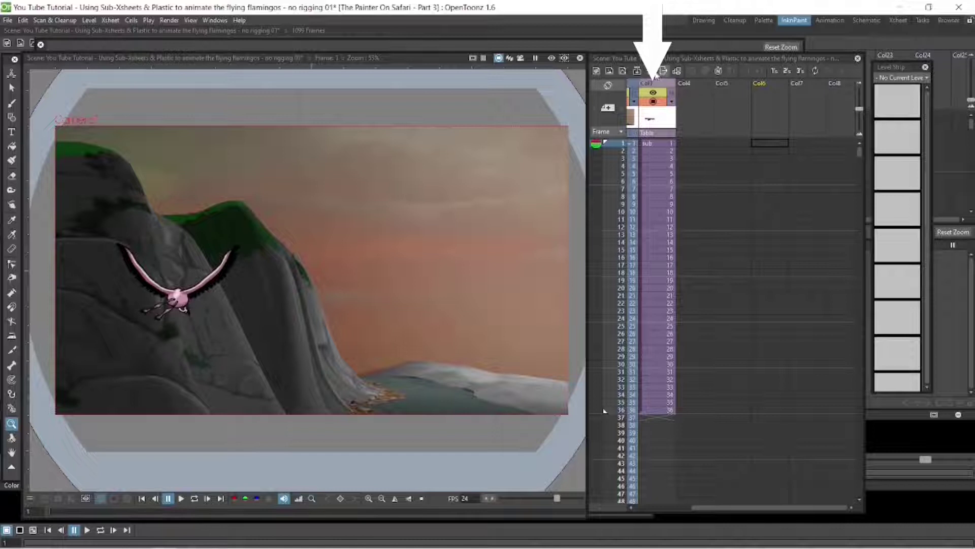
Step: Select the collapsed flamingo column in Col3 and open, close and reopen its sub-xsheet to examine the columns inside
{"action": "left_click", "coordinate": [659, 144]}
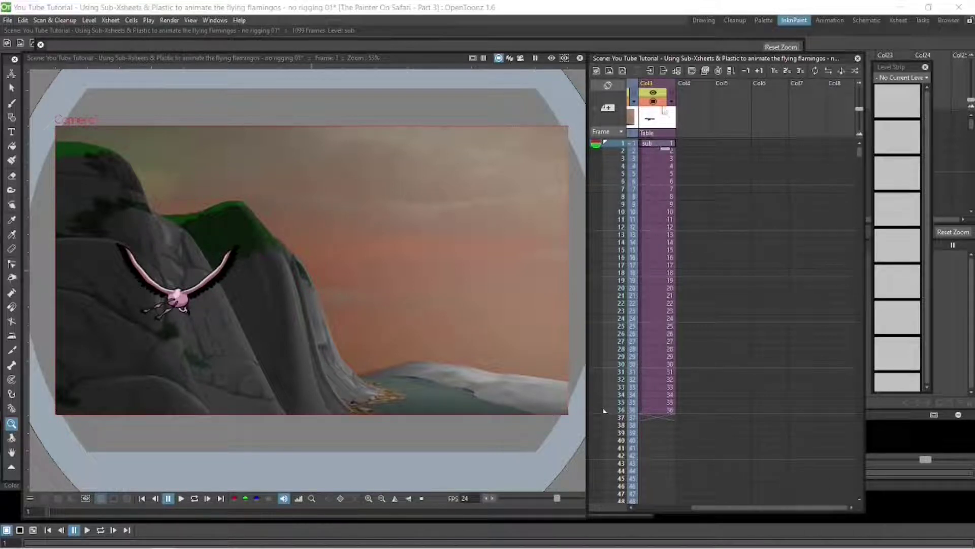
{"action": "left_click", "coordinate": [660, 86]}
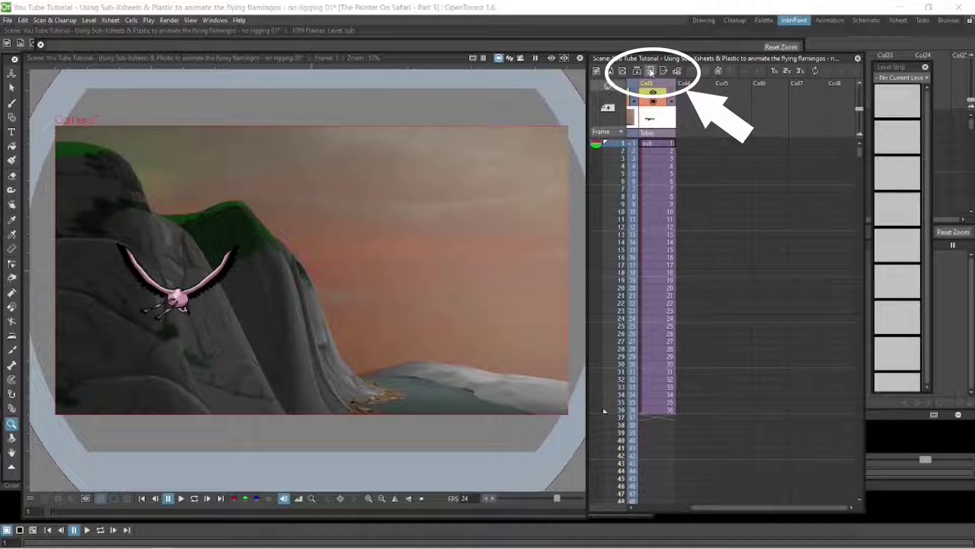
{"action": "left_click", "coordinate": [650, 71]}
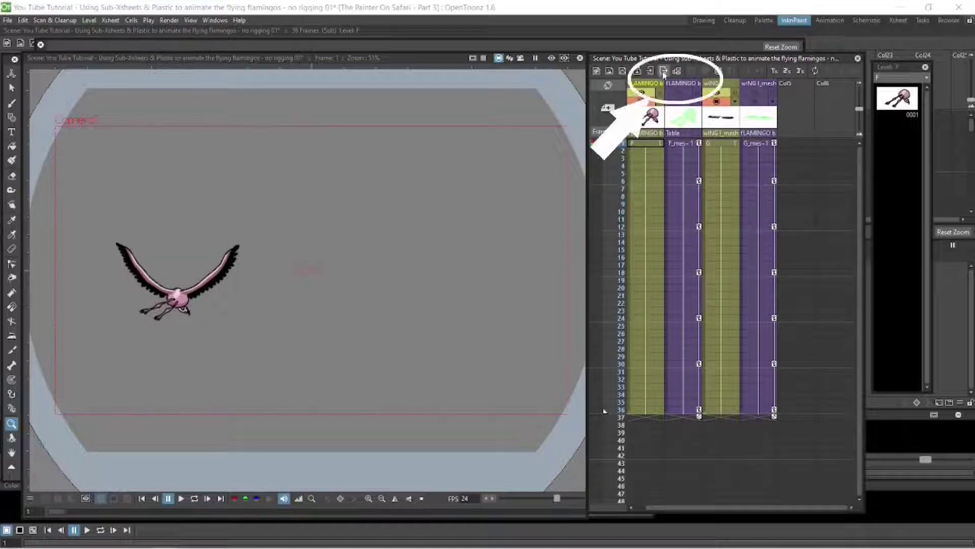
{"action": "left_click", "coordinate": [663, 72]}
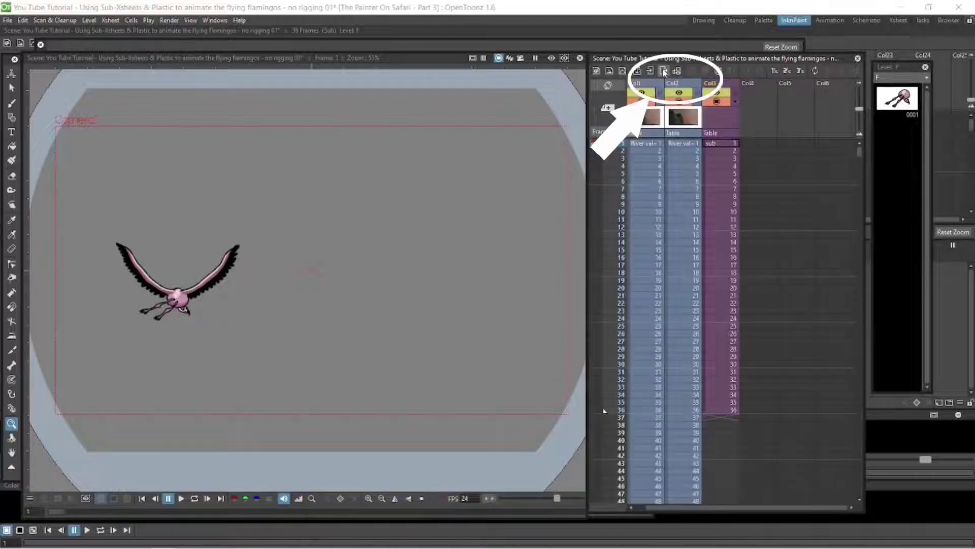
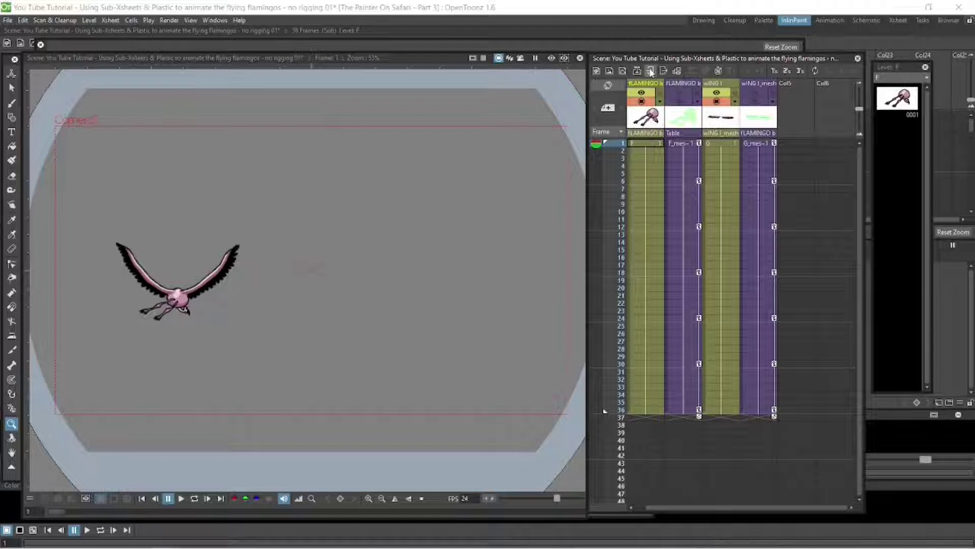
{"action": "left_click", "coordinate": [650, 72]}
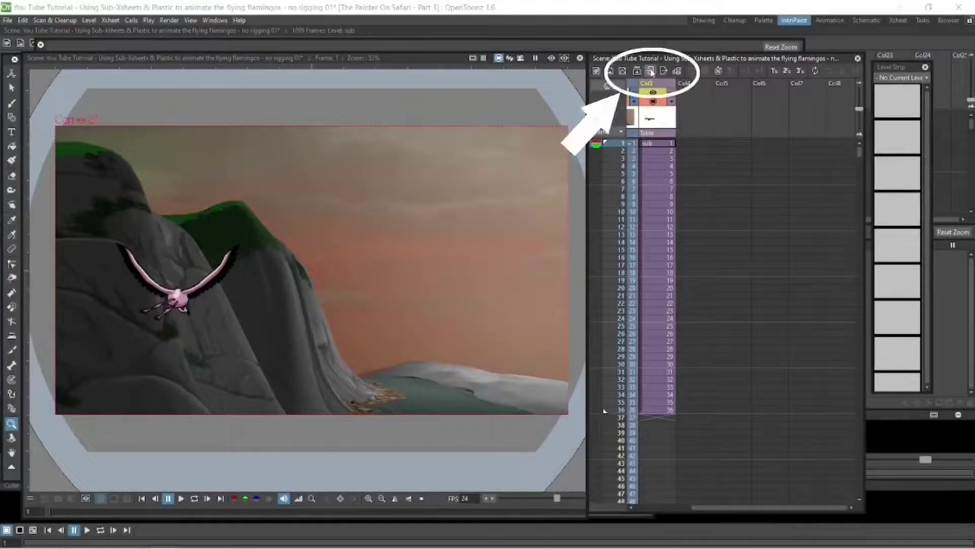
{"action": "left_click", "coordinate": [652, 73]}
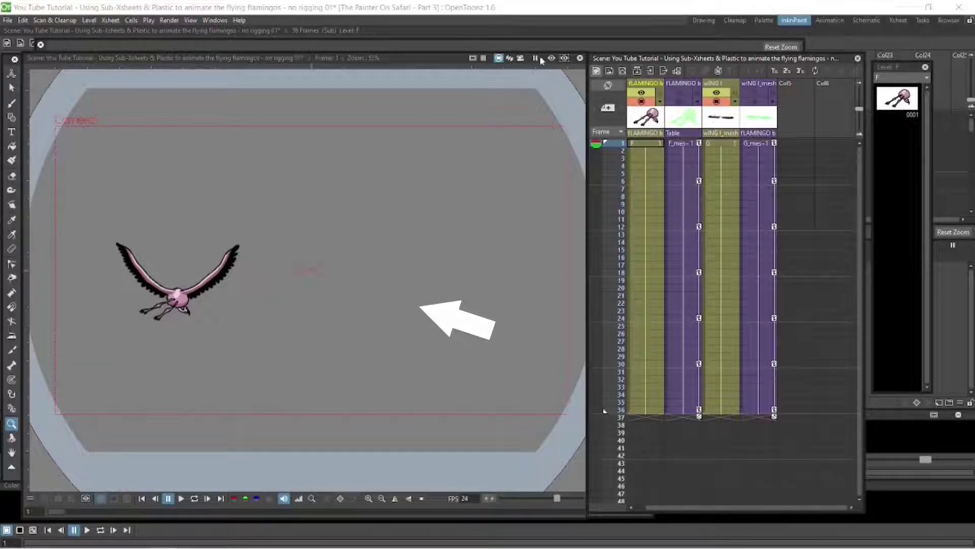
Step: Turn on Edit In Place for the flamingo sub-xsheet from the main Xsheet
{"action": "left_click", "coordinate": [637, 71]}
{"action": "left_click", "coordinate": [110, 21]}
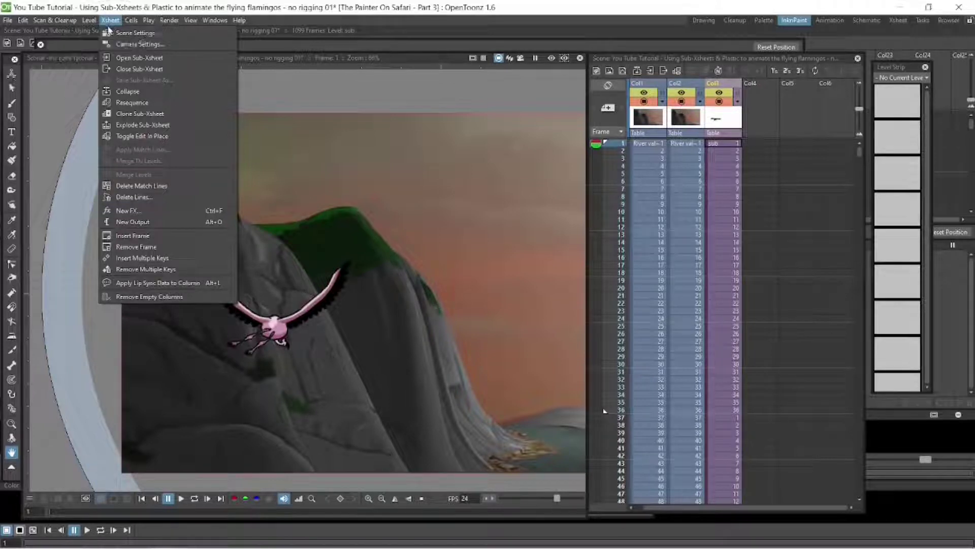
{"action": "left_click", "coordinate": [169, 137]}
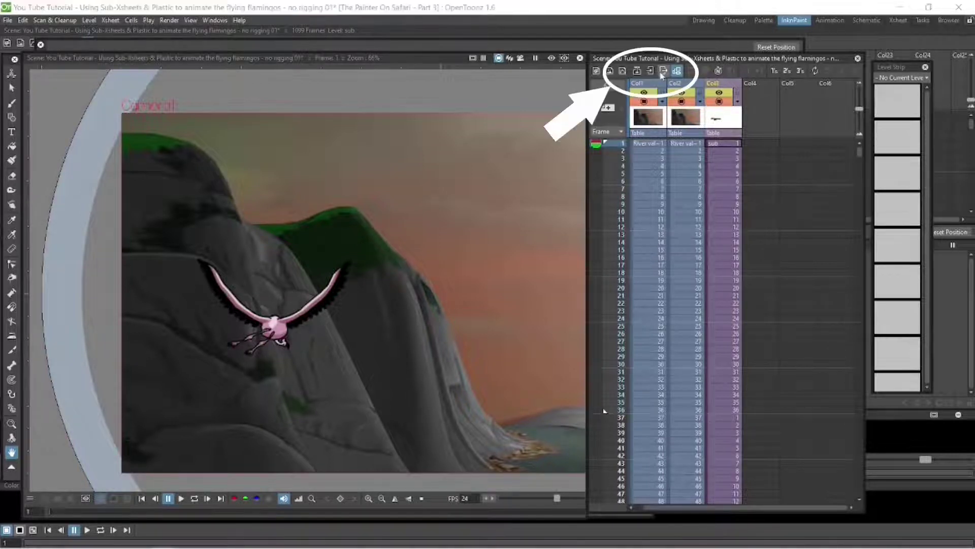
Step: Open and close the flamingo sub-xsheet twice to check how it displays over the background with Edit In Place on
{"action": "left_click", "coordinate": [654, 74]}
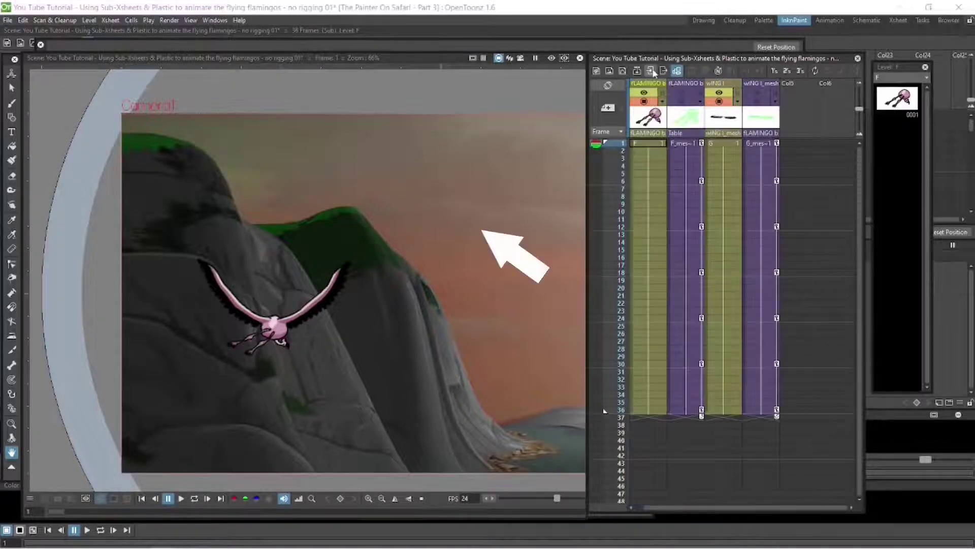
{"action": "left_click", "coordinate": [662, 71]}
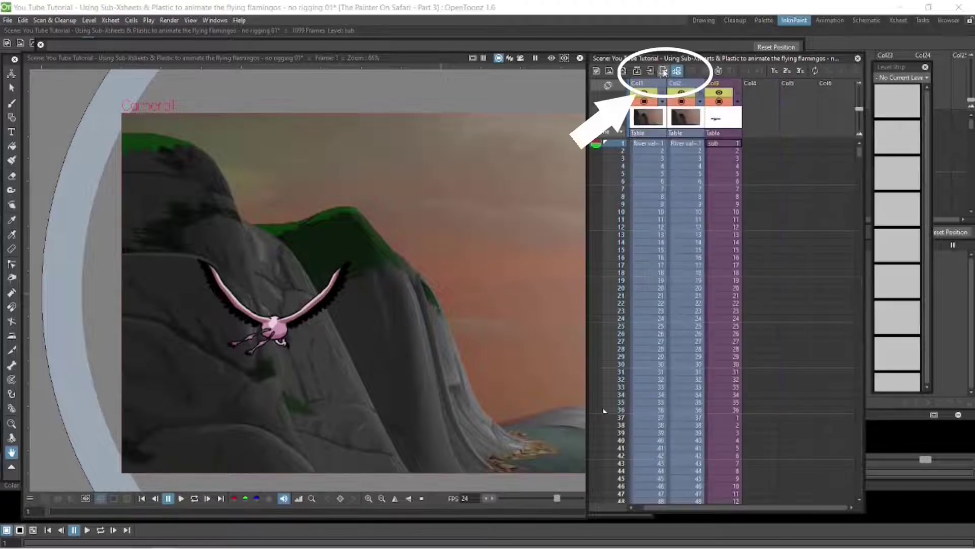
{"action": "left_click", "coordinate": [652, 72]}
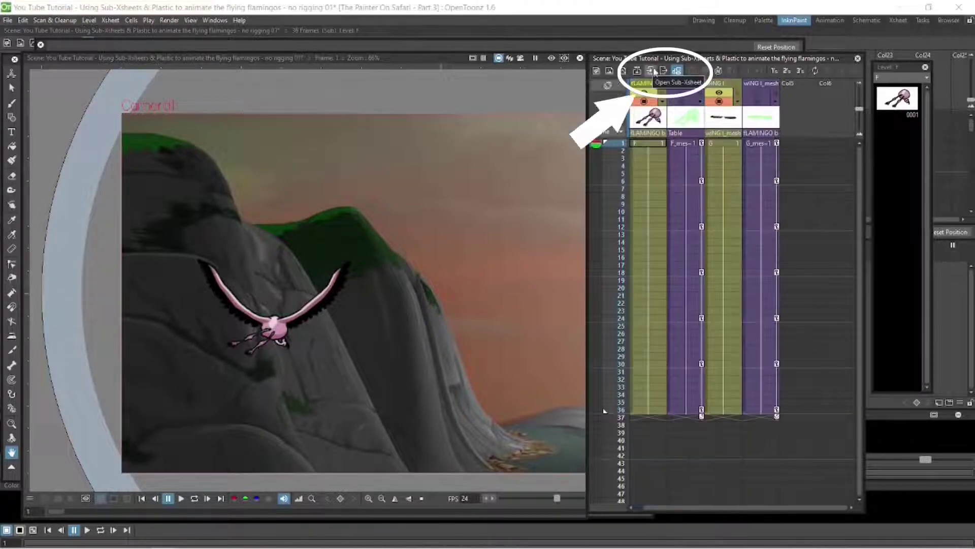
{"action": "left_click", "coordinate": [662, 72]}
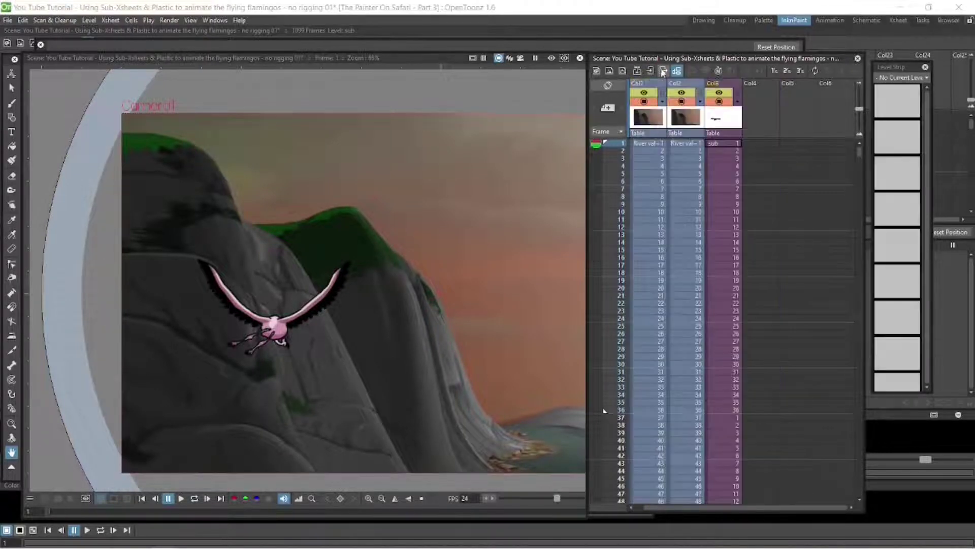
Step: Turn off Edit In Place and open and close the flamingo sub-xsheet twice to check its display without the background
{"action": "left_click", "coordinate": [111, 21]}
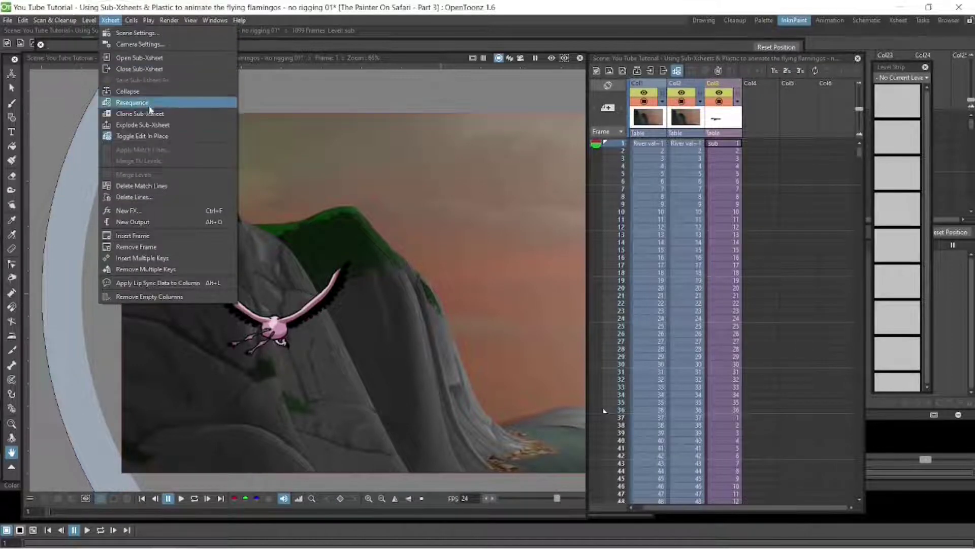
{"action": "left_click", "coordinate": [122, 136]}
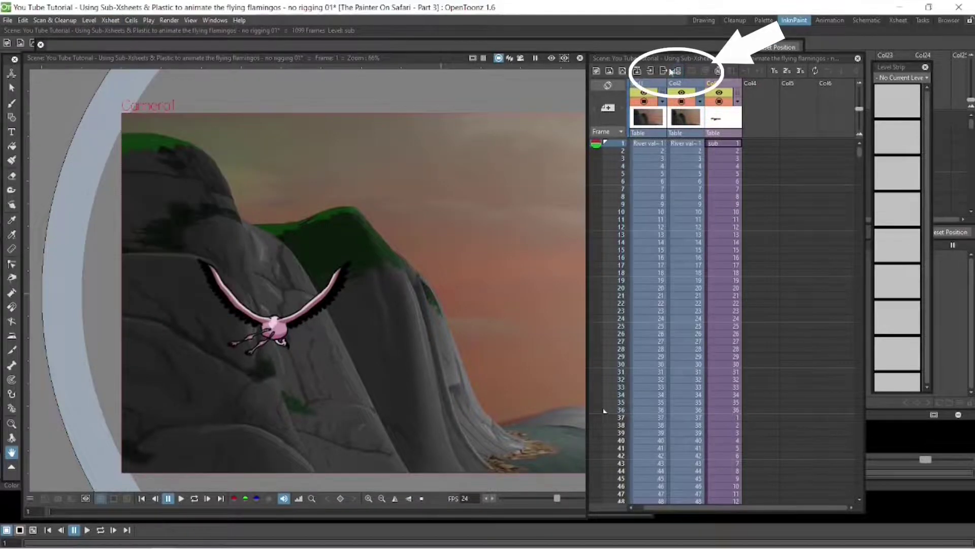
{"action": "left_click", "coordinate": [651, 71]}
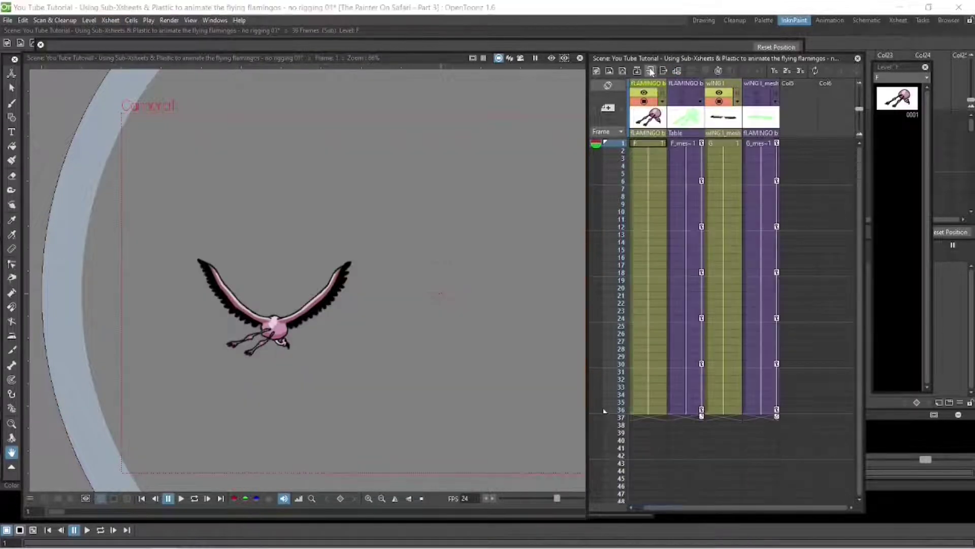
{"action": "left_click", "coordinate": [663, 72]}
{"action": "left_click", "coordinate": [651, 71]}
{"action": "left_click", "coordinate": [664, 72]}
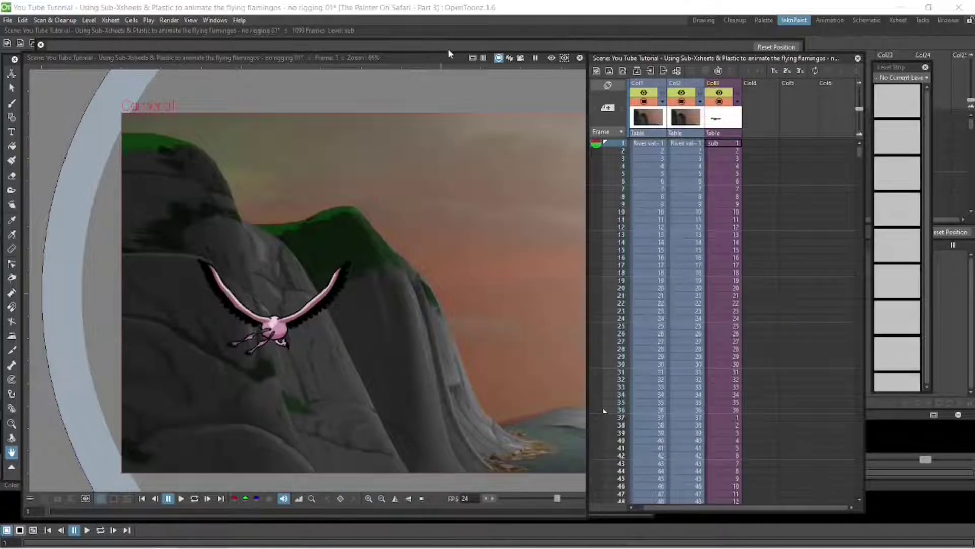
Step: Turn Edit In Place back on and open and close the flamingo sub-xsheet repeatedly to compare its display over the background
{"action": "left_click", "coordinate": [108, 21]}
{"action": "left_click", "coordinate": [131, 134]}
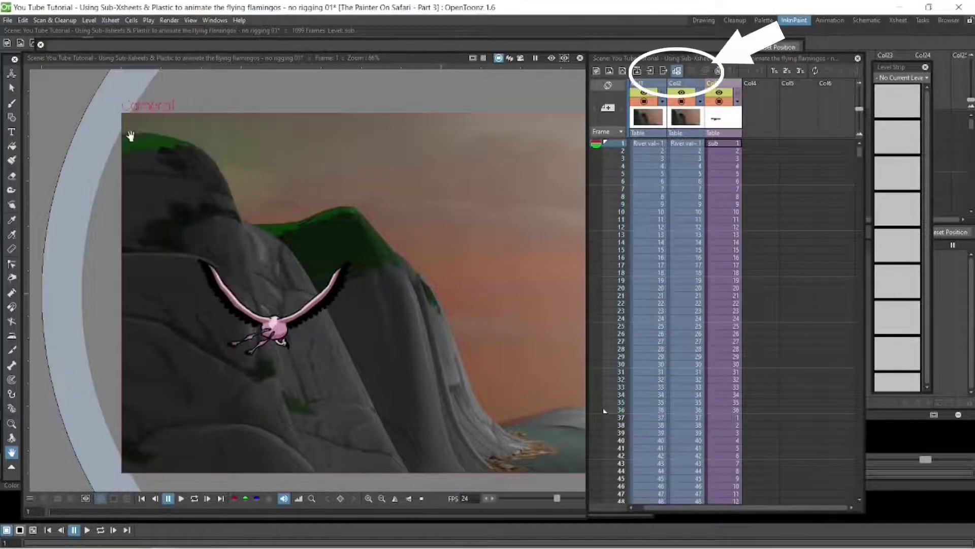
{"action": "left_click", "coordinate": [650, 71]}
{"action": "left_click", "coordinate": [662, 71]}
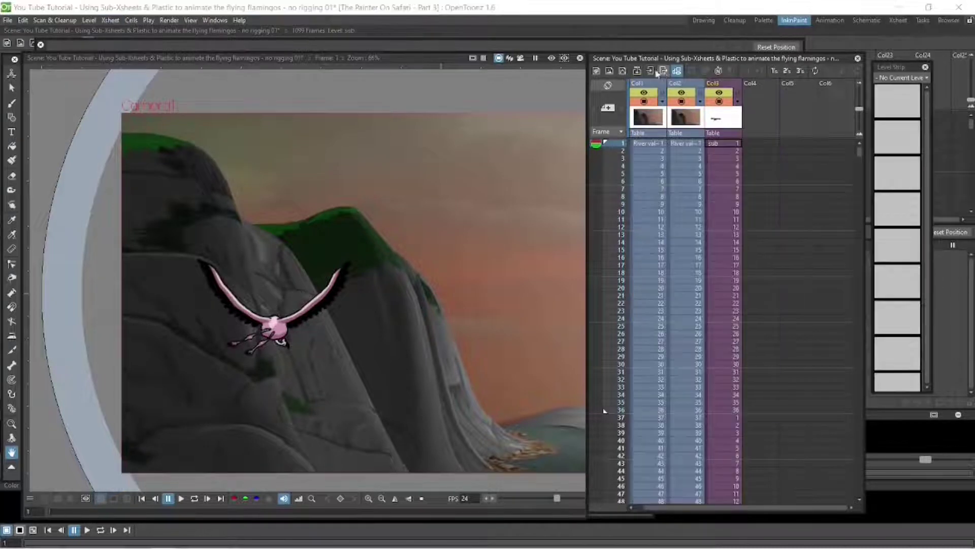
{"action": "left_click", "coordinate": [651, 71]}
{"action": "left_click", "coordinate": [662, 71]}
{"action": "left_click", "coordinate": [651, 71]}
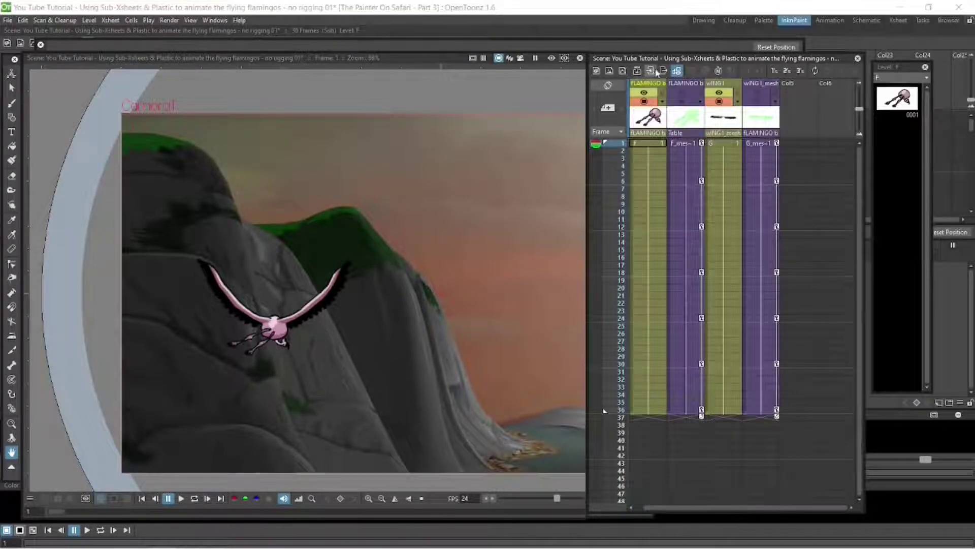
{"action": "left_click", "coordinate": [664, 72]}
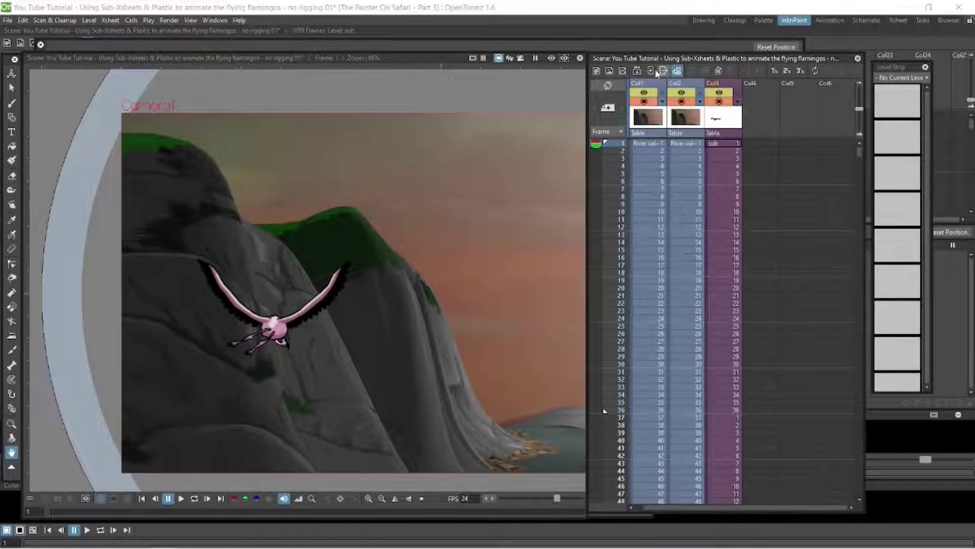
{"action": "left_click", "coordinate": [651, 72]}
{"action": "left_click", "coordinate": [664, 71]}
{"action": "left_click", "coordinate": [651, 72]}
{"action": "left_click", "coordinate": [663, 71]}
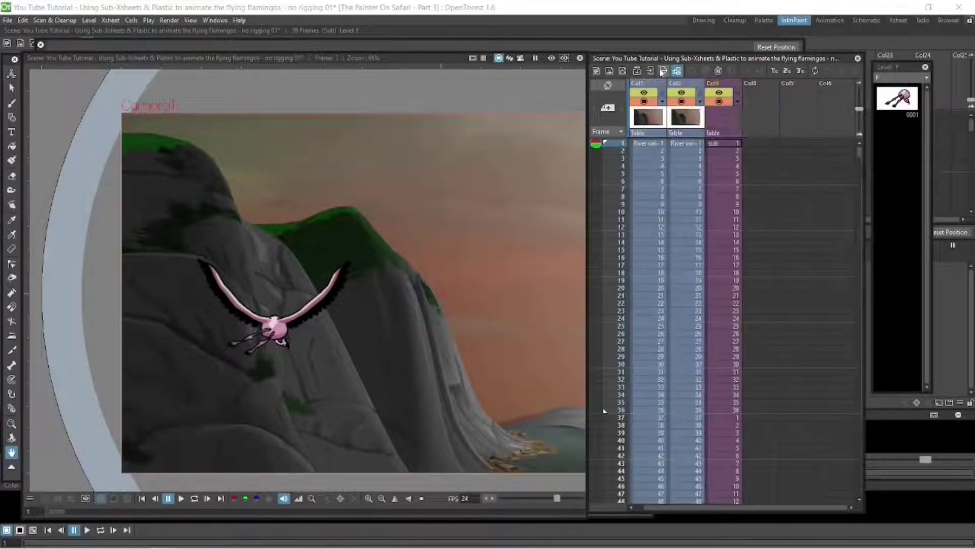
Step: Toggle Edit In Place off, open and close the flamingo sub-xsheet once, and toggle Edit In Place on again
{"action": "left_click", "coordinate": [111, 20]}
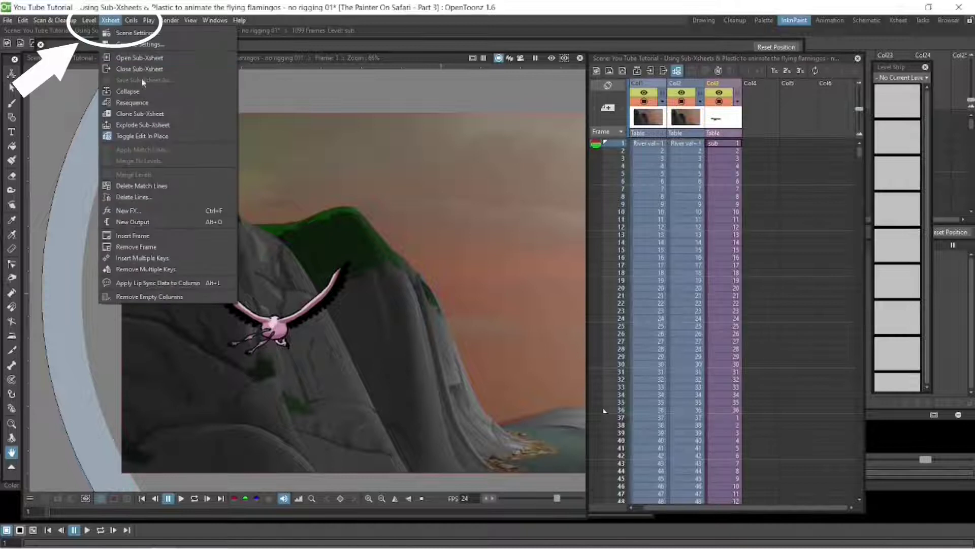
{"action": "left_click", "coordinate": [122, 136]}
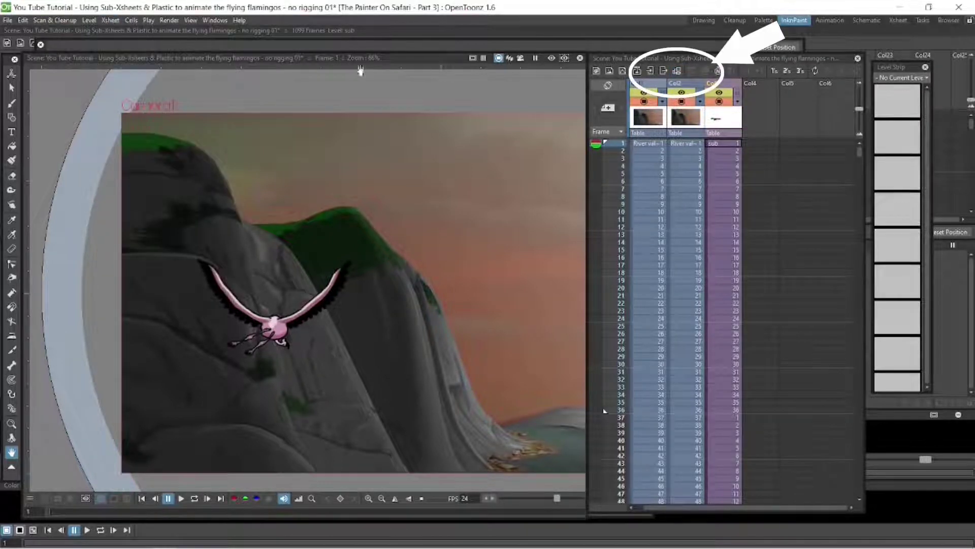
{"action": "left_click", "coordinate": [650, 73]}
{"action": "left_click", "coordinate": [663, 72]}
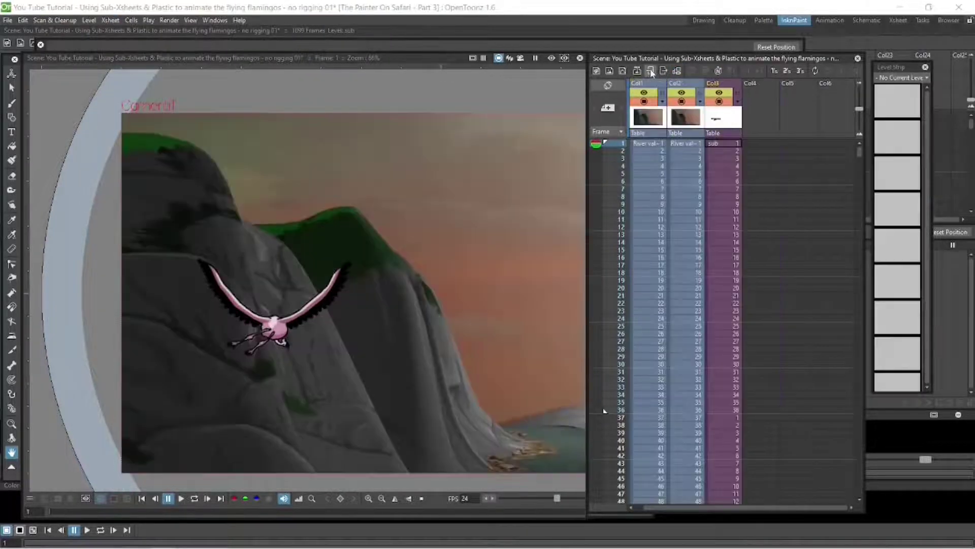
{"action": "left_click", "coordinate": [110, 21]}
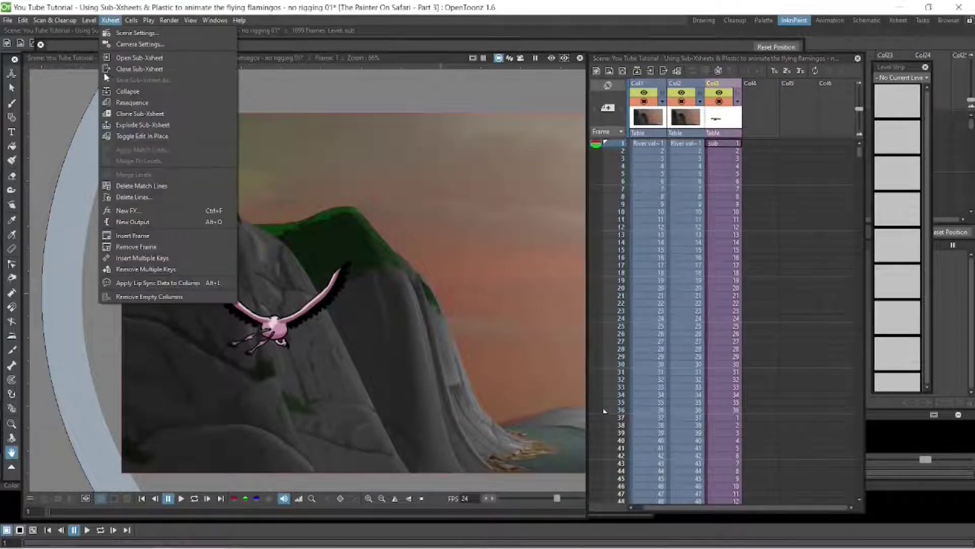
{"action": "left_click", "coordinate": [122, 136]}
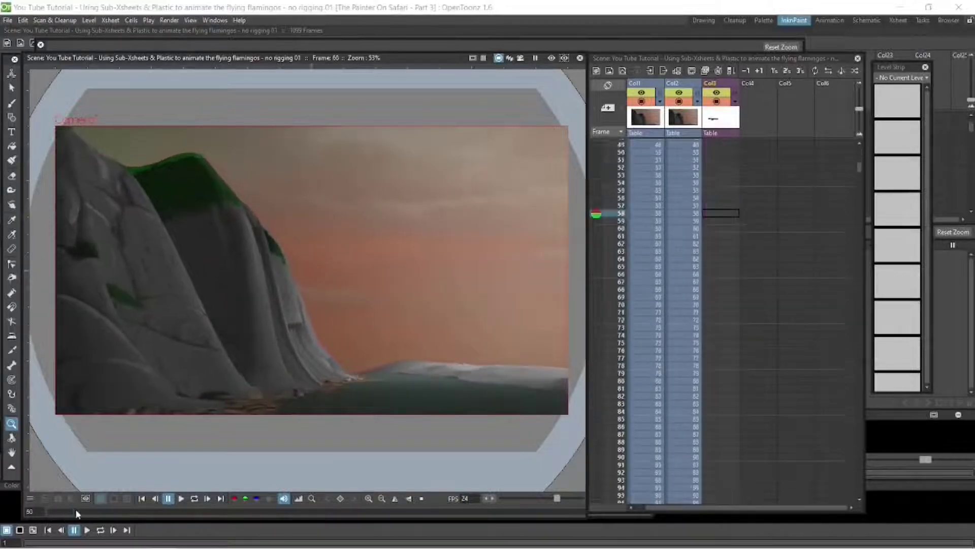
Step: Copy the flamingo sub-xsheet cells of frames 1–36 in Col3 and paste them from frame 37
{"action": "left_click_drag", "start_coordinate": [75, 509], "coordinate": [33, 511]}
{"action": "left_click", "coordinate": [725, 144], "text": "shift"}
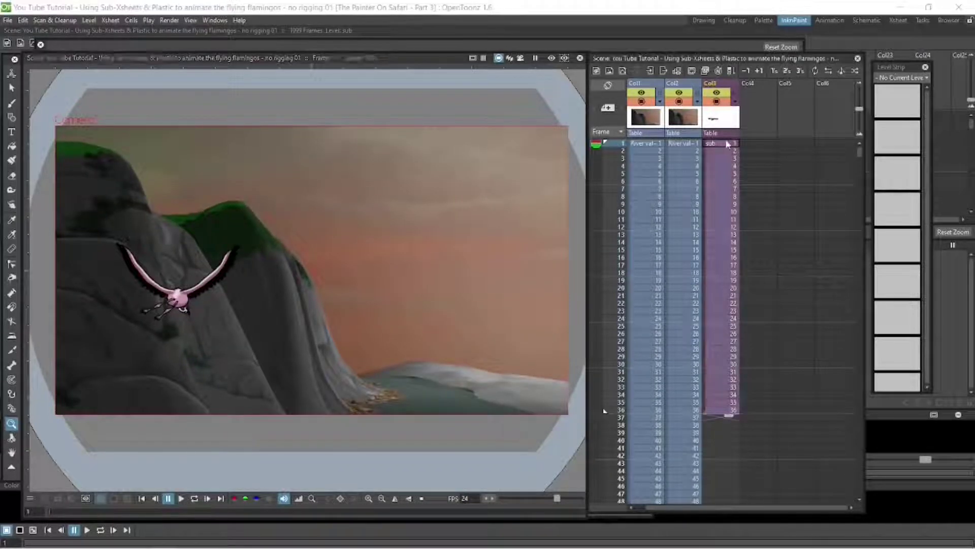
{"action": "left_click", "coordinate": [721, 410]}
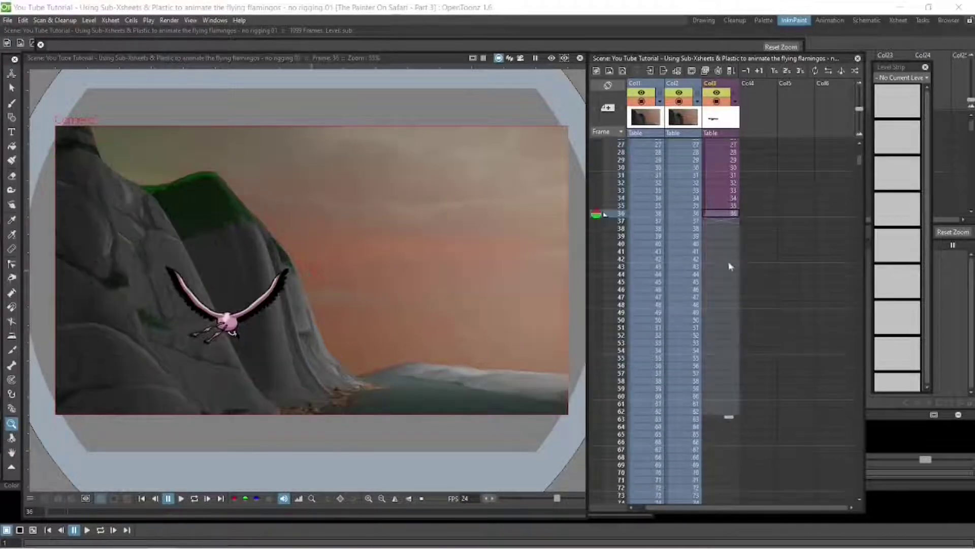
{"action": "left_click", "coordinate": [721, 222]}
{"action": "key", "text": "ctrl+v"}
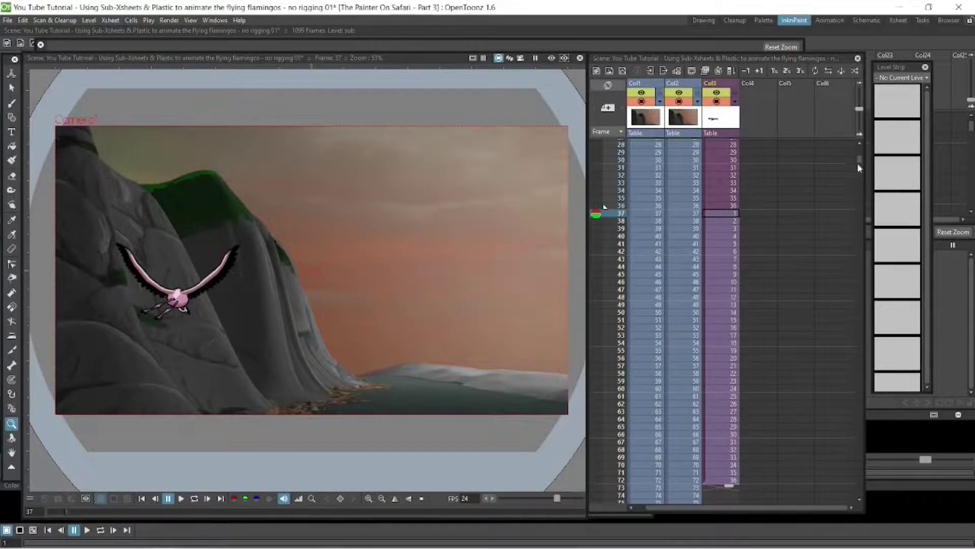
Step: Copy the flamingo cells of frames 1–72 in Col3 and paste them from frame 73
{"action": "mouse_move", "coordinate": [859, 159]}
{"action": "left_mouse_down"}
{"action": "mouse_move", "coordinate": [860, 145]}
{"action": "mouse_move", "coordinate": [862, 183]}
{"action": "mouse_move", "coordinate": [860, 174]}
{"action": "left_mouse_up"}
{"action": "left_click", "coordinate": [717, 143], "text": "shift"}
{"action": "left_click", "coordinate": [711, 197]}
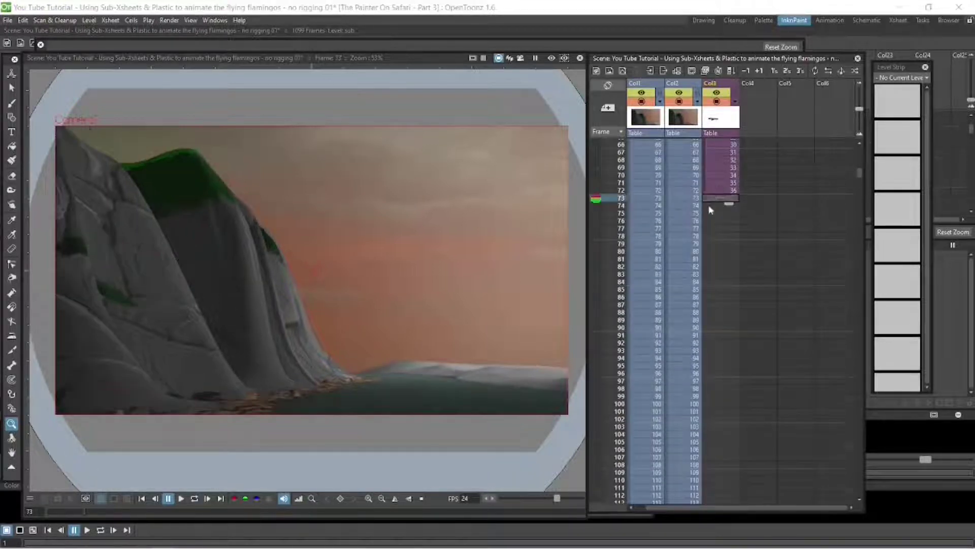
{"action": "key", "text": "ctrl+v"}
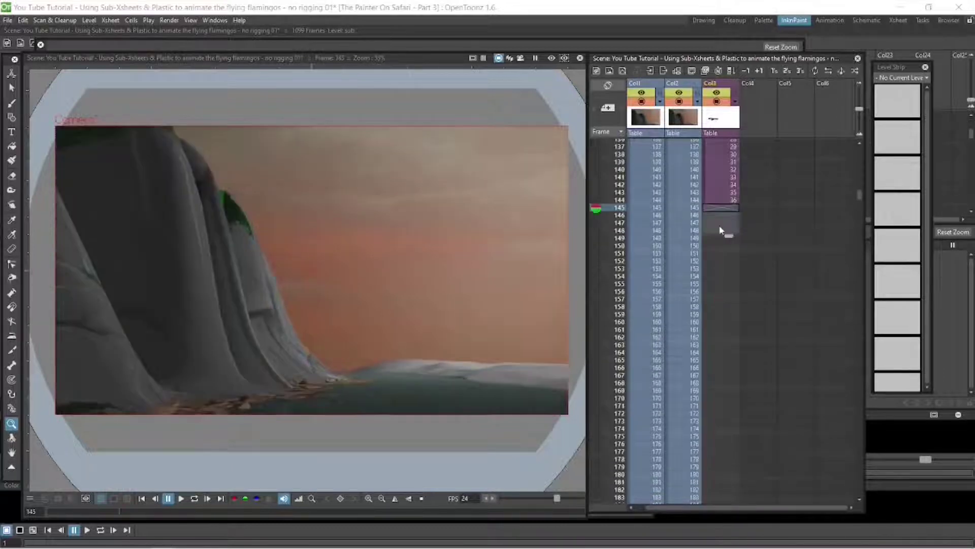
Step: Paste the copied flamingo cells in Col3 from frames 145, 217 and 289, and scrub to frame 360 to check the repeated flight
{"action": "key", "text": "ctrl+v"}
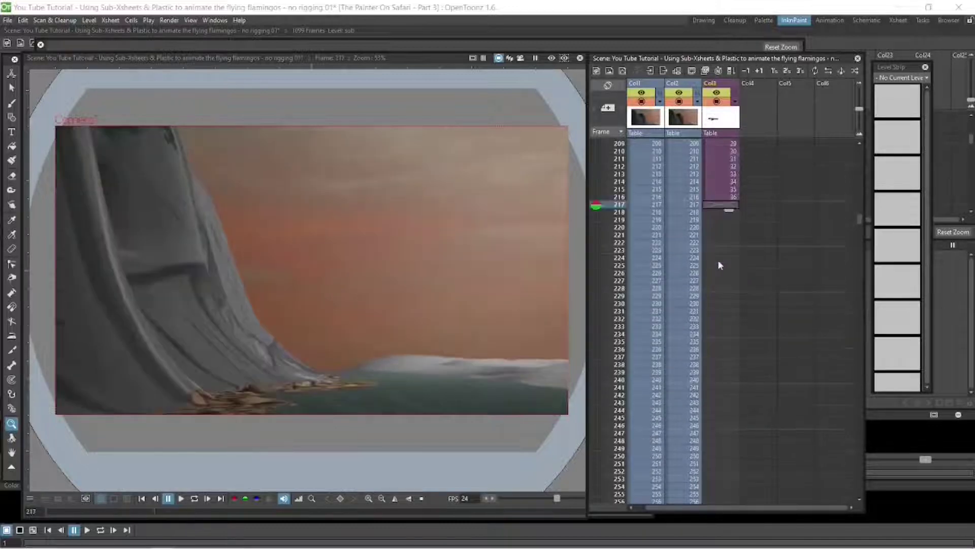
{"action": "key", "text": "ctrl+v"}
{"action": "left_click_drag", "start_coordinate": [858, 221], "coordinate": [856, 235]}
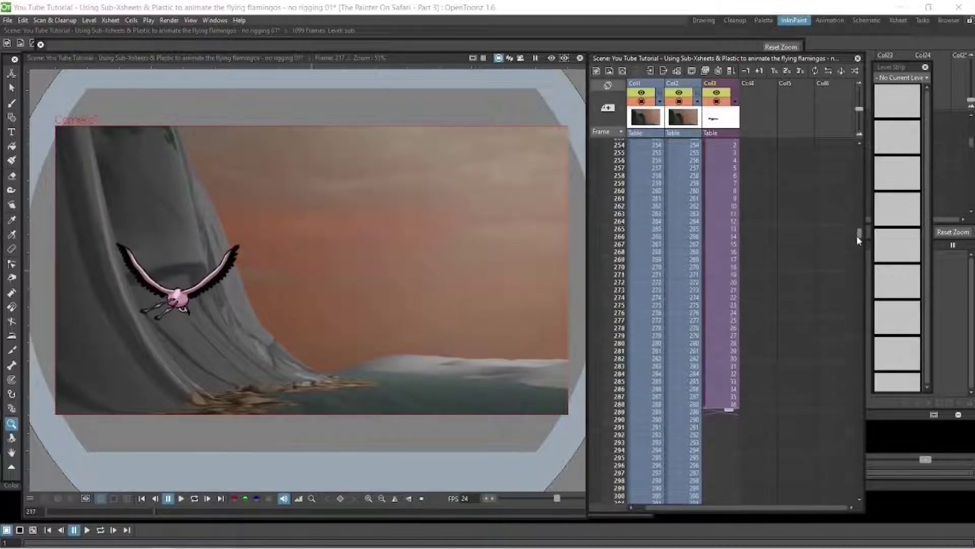
{"action": "left_click", "coordinate": [715, 411]}
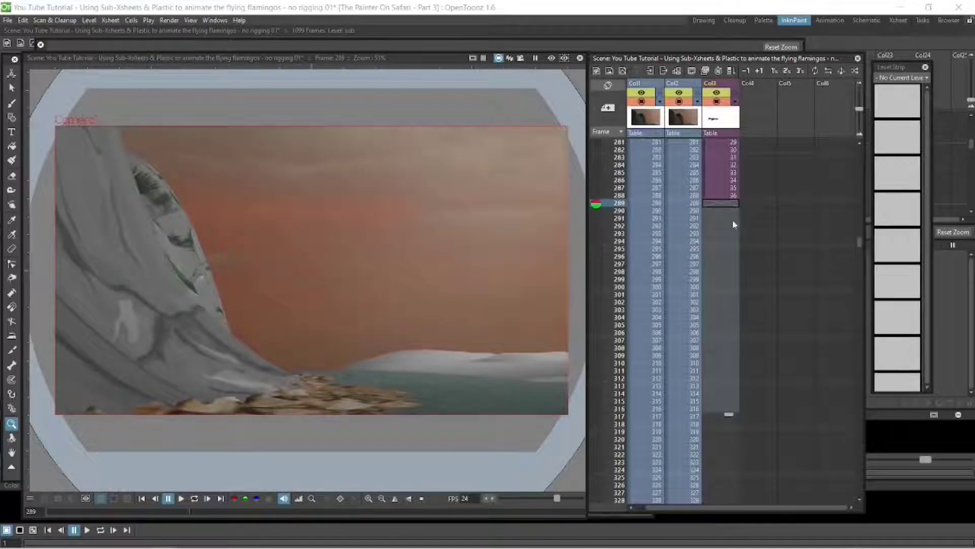
{"action": "left_click", "coordinate": [718, 205]}
{"action": "key", "text": "ctrl+v"}
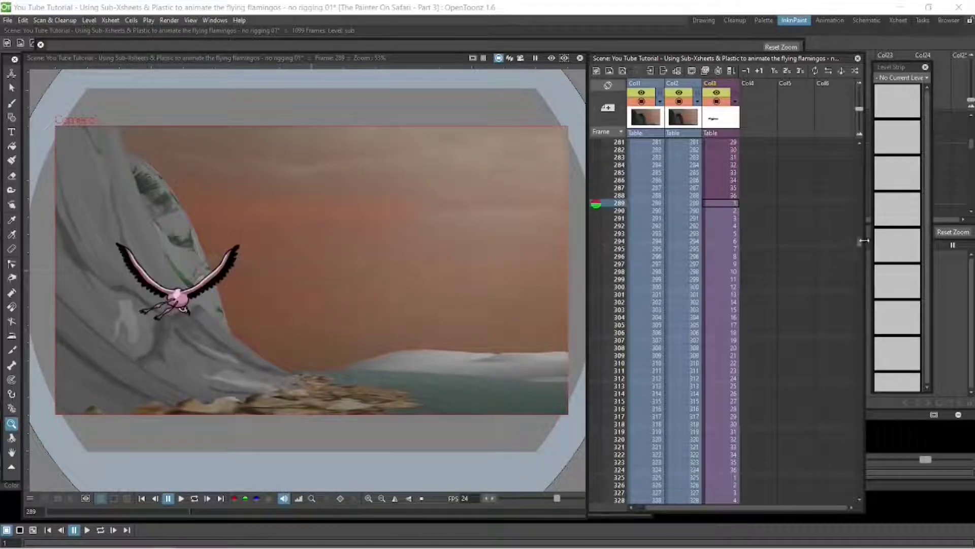
{"action": "left_click_drag", "start_coordinate": [861, 241], "coordinate": [861, 264]}
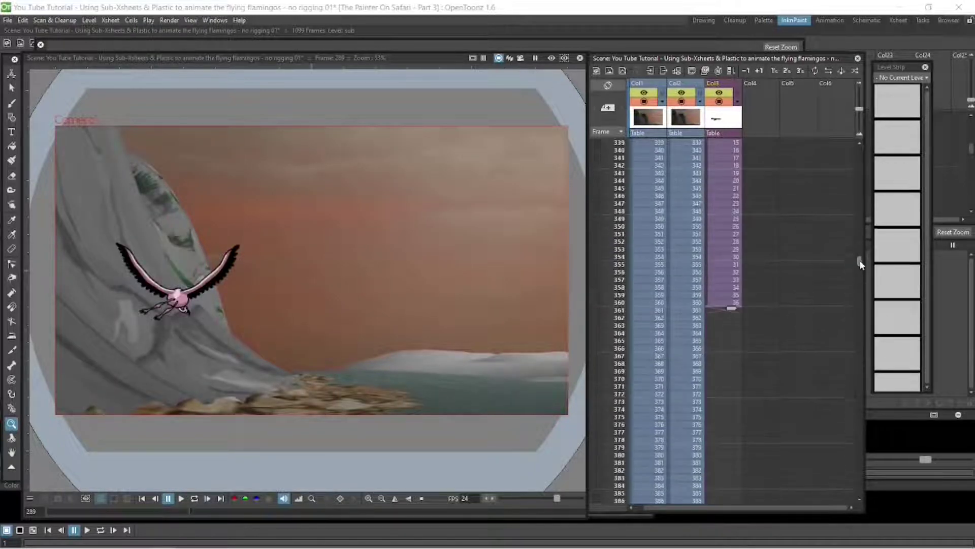
{"action": "left_click_drag", "start_coordinate": [188, 514], "coordinate": [229, 518]}
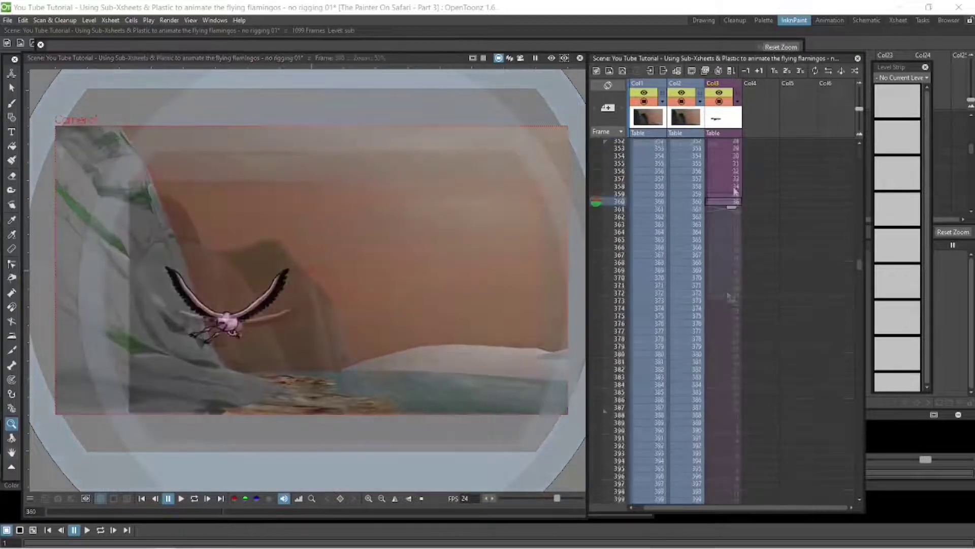
Step: Slow the flamingo cells of frames 8–21 in Col3 so that each drawing holds for two frames
{"action": "right_click", "coordinate": [730, 203]}
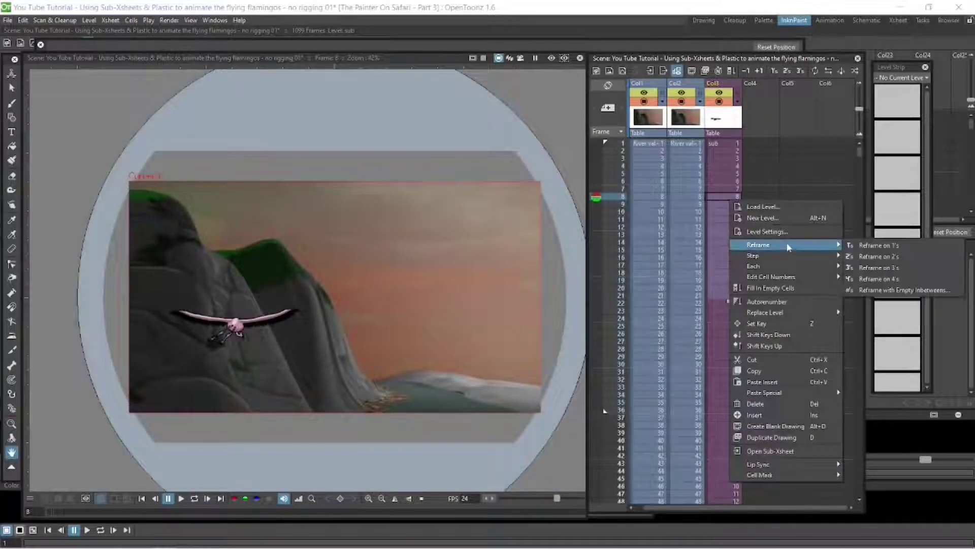
{"action": "mouse_move", "coordinate": [812, 256]}
{"action": "left_click", "coordinate": [867, 267]}
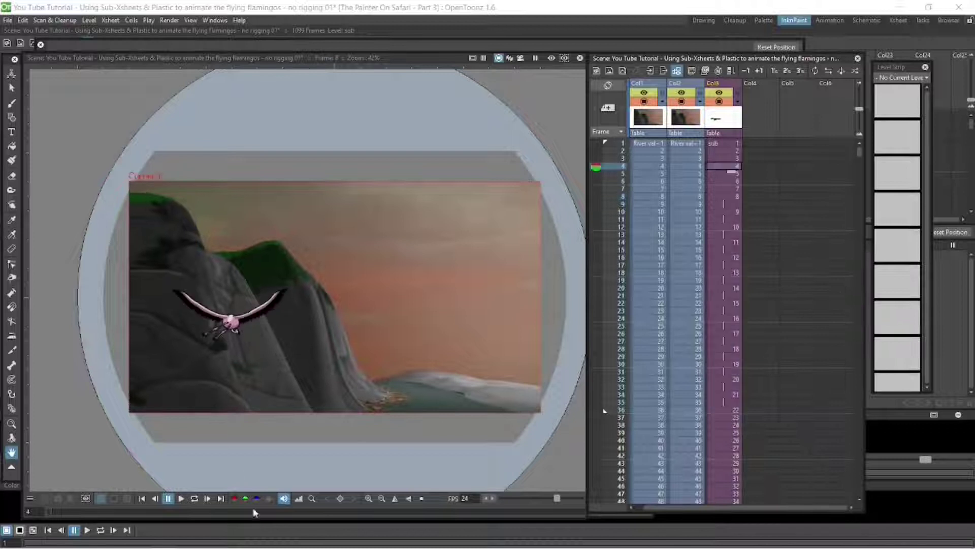
Step: Apply Step 3 to the flamingo cells of frames 120–141 in Col3 and play the animation from frame 1
{"action": "left_click_drag", "start_coordinate": [56, 513], "coordinate": [105, 512]}
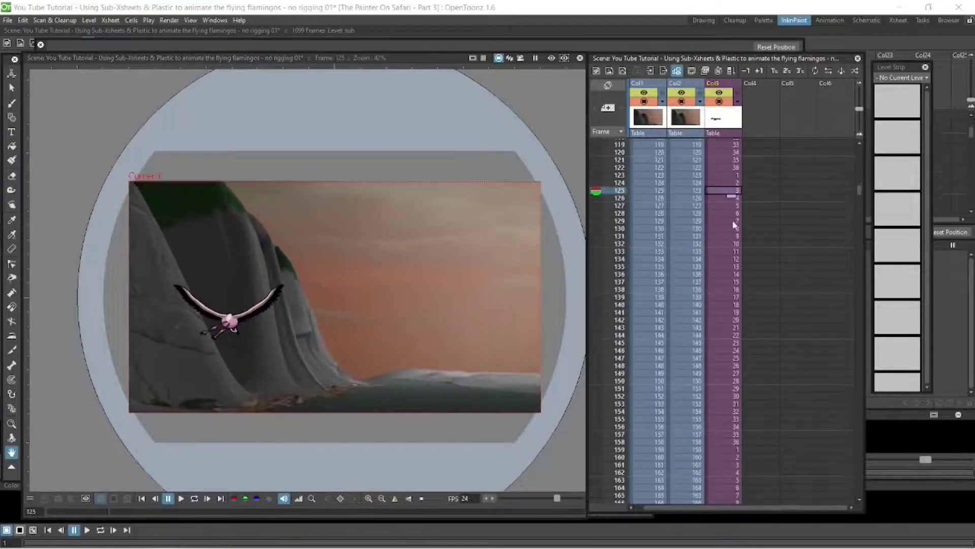
{"action": "left_click", "coordinate": [729, 312], "text": "shift"}
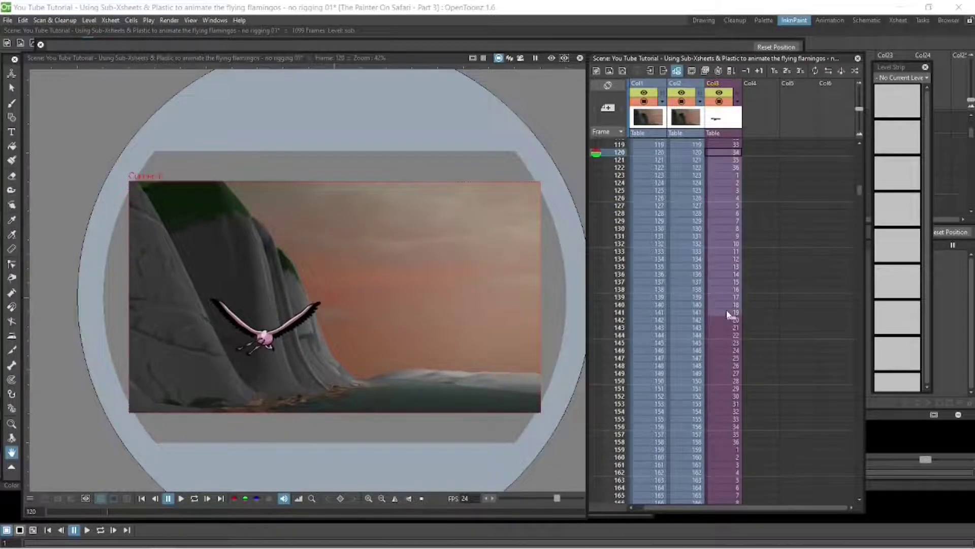
{"action": "right_click", "coordinate": [729, 312]}
{"action": "mouse_move", "coordinate": [788, 90]}
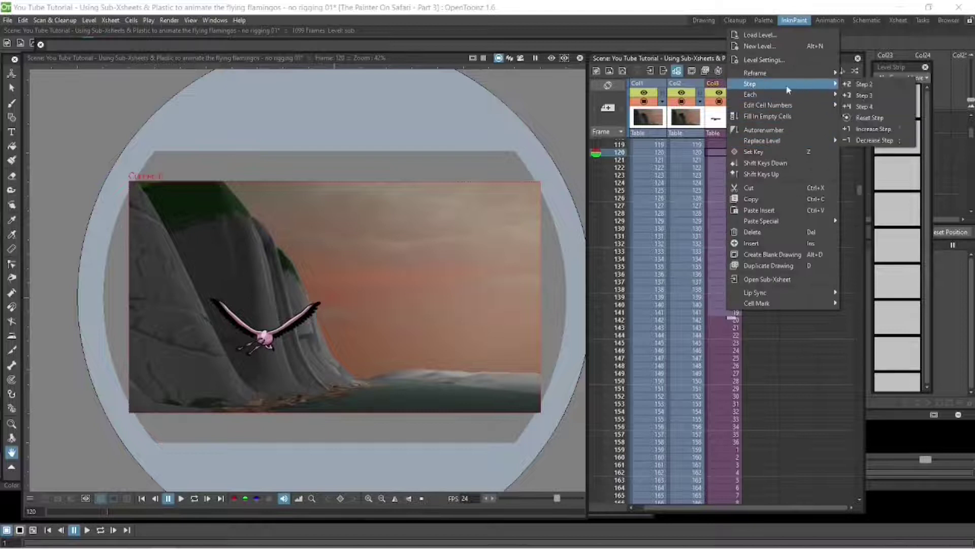
{"action": "left_click", "coordinate": [870, 98]}
{"action": "left_click_drag", "start_coordinate": [108, 512], "coordinate": [49, 512]}
{"action": "left_click", "coordinate": [180, 499]}
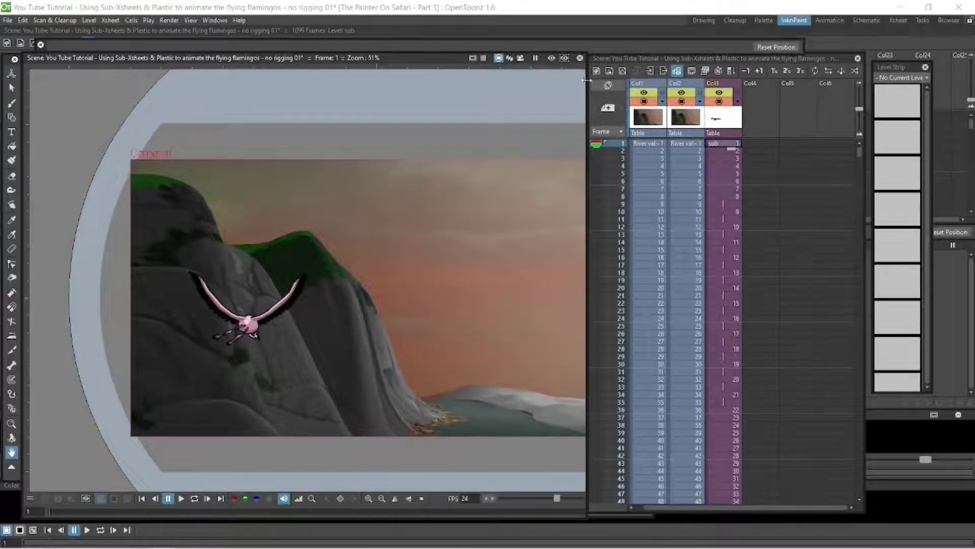
Step: Narrow the Xsheet panel, widen the viewer beside it and fit the whole camera frame in the view
{"action": "left_click_drag", "start_coordinate": [590, 73], "coordinate": [684, 73]}
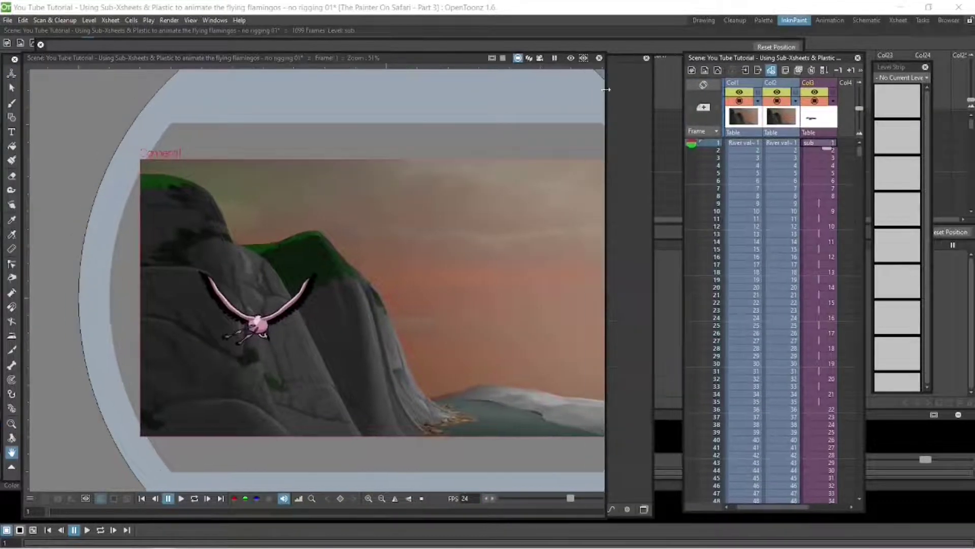
{"action": "left_click_drag", "start_coordinate": [607, 90], "coordinate": [678, 90]}
{"action": "key", "text": "shift+space"}
{"action": "left_click_drag", "start_coordinate": [555, 124], "coordinate": [555, 113]}
Step: Using the Animate tool's Center mode, move Col3's center onto the flamingo's body, at about X -106 mm, Y -21 mm
{"action": "key", "text": "a"}
{"action": "left_click", "coordinate": [139, 47]}
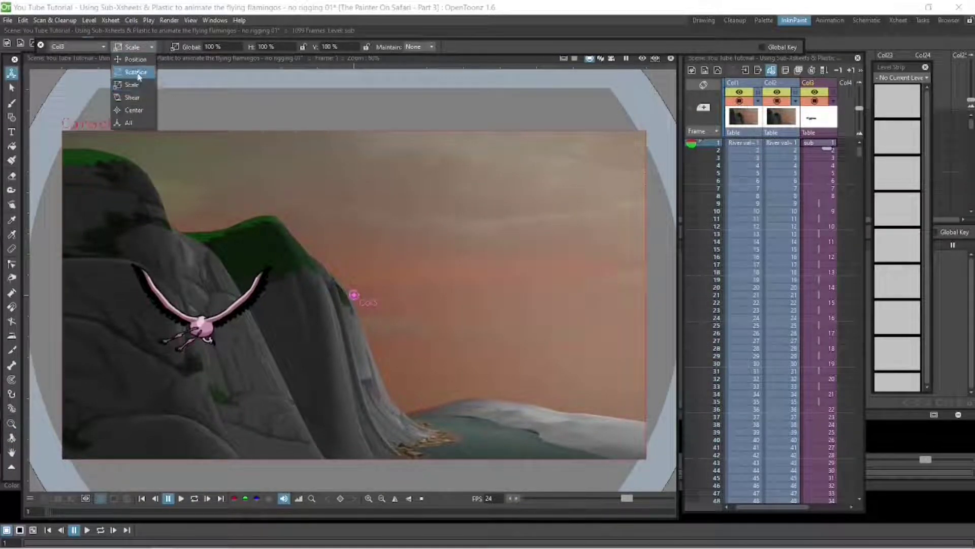
{"action": "left_click", "coordinate": [140, 111]}
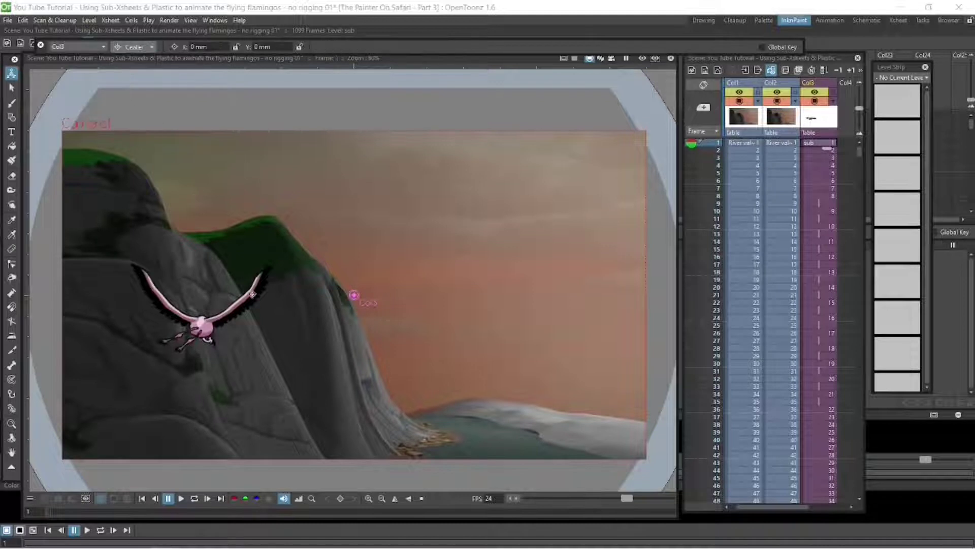
{"action": "left_click_drag", "start_coordinate": [356, 298], "coordinate": [203, 325]}
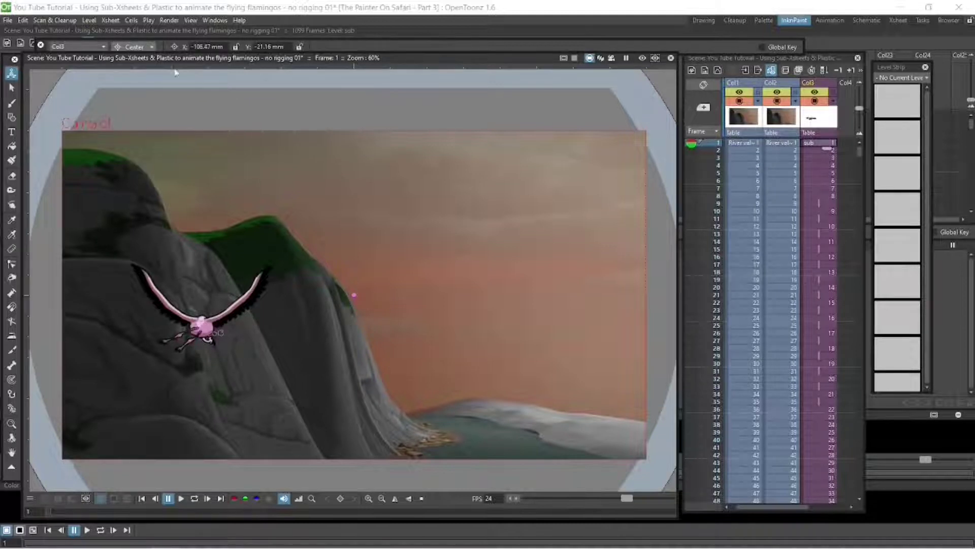
Step: At frame 1, move the Col3 flamingo to about X 16 mm, Y -7 mm and scale it to about 120%
{"action": "left_click", "coordinate": [144, 46]}
{"action": "left_click", "coordinate": [148, 132]}
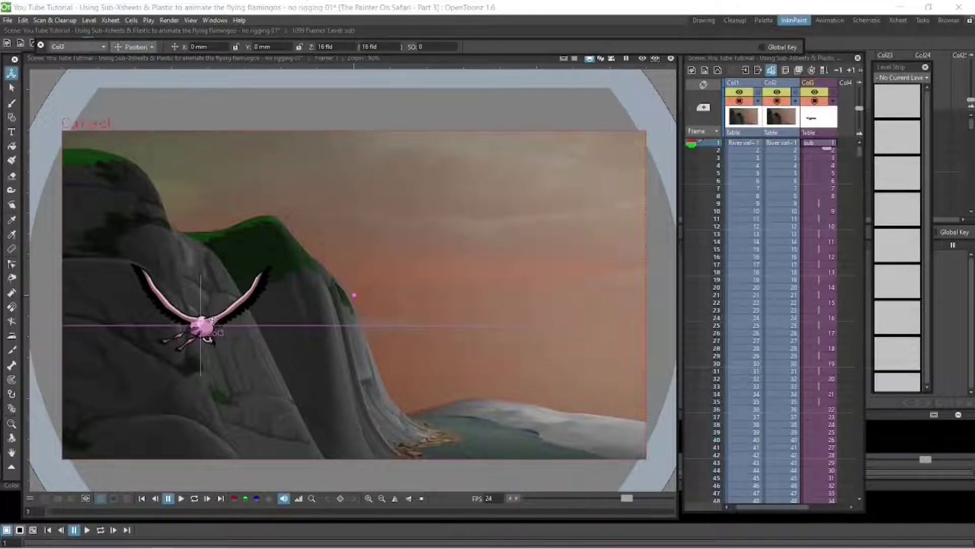
{"action": "left_click_drag", "start_coordinate": [213, 320], "coordinate": [221, 168]}
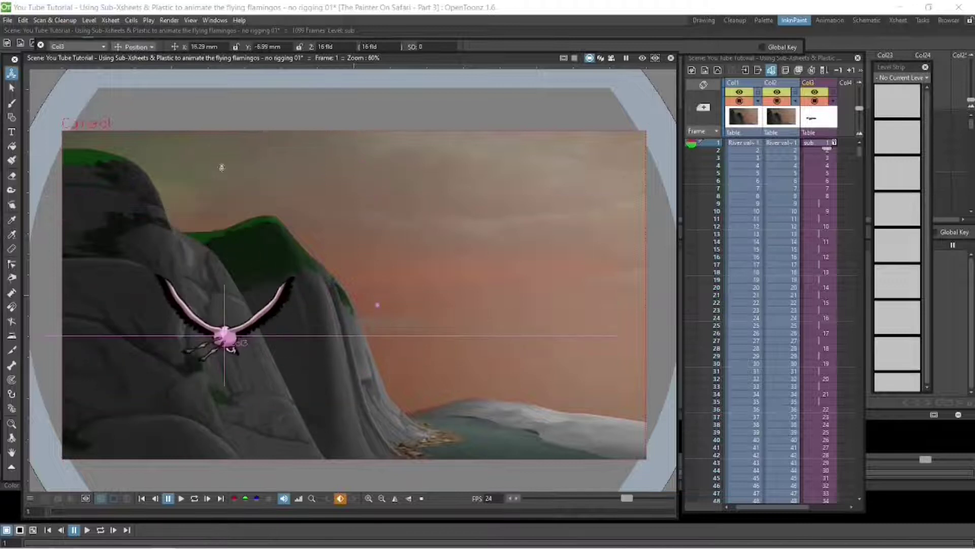
{"action": "left_click", "coordinate": [145, 48]}
{"action": "left_click", "coordinate": [148, 90]}
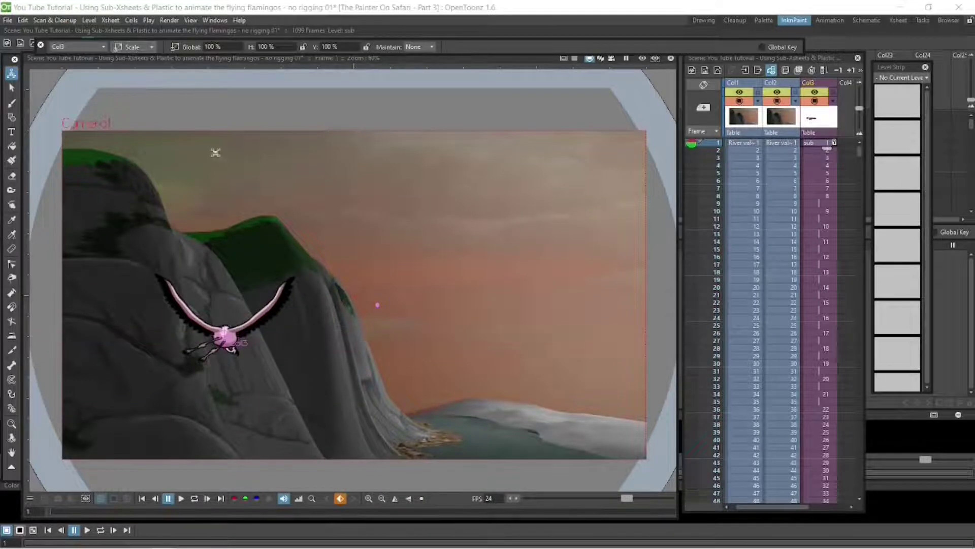
{"action": "left_click_drag", "start_coordinate": [329, 266], "coordinate": [368, 266]}
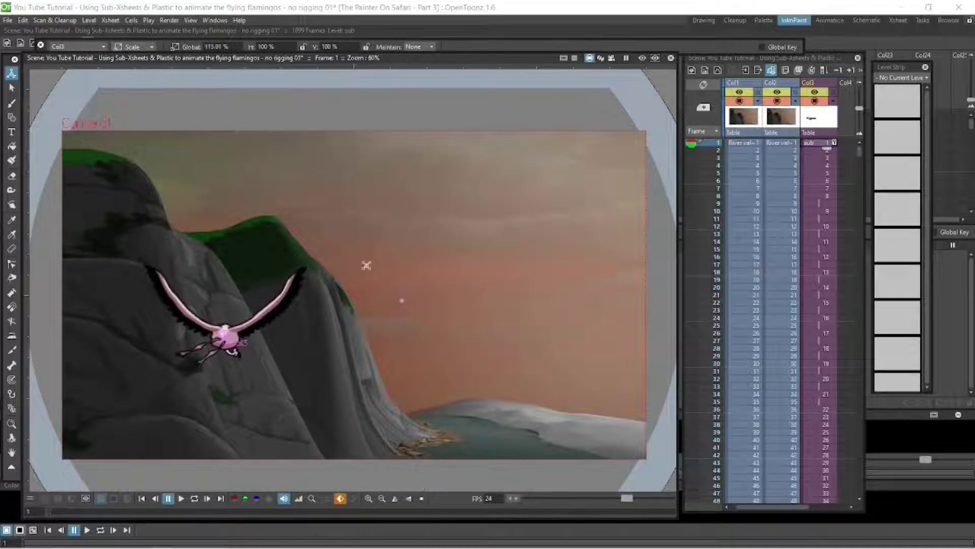
Step: At frame 1, rotate the flamingo about 2.2° and move it up beside the cliff to about X -26 mm, Y 14 mm
{"action": "left_click", "coordinate": [144, 47]}
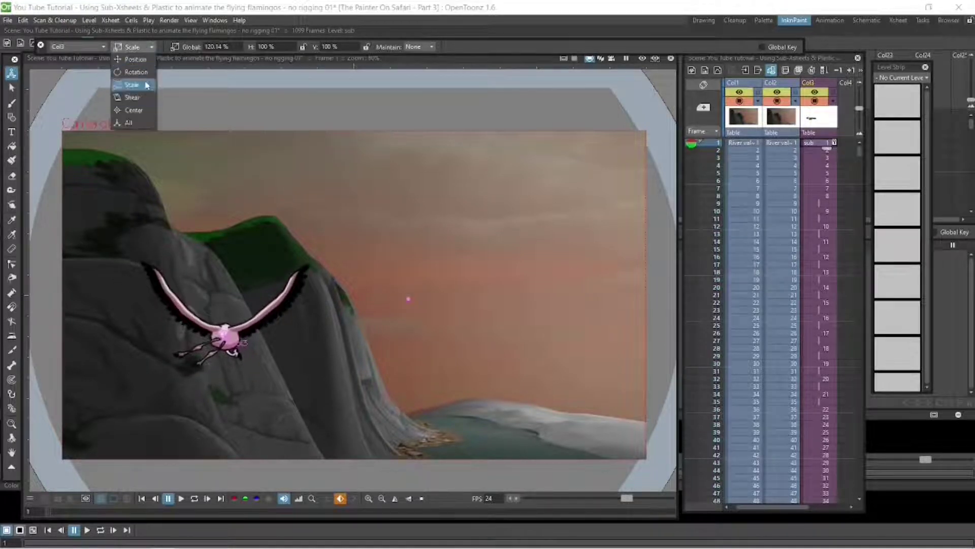
{"action": "left_click", "coordinate": [148, 79]}
{"action": "left_click_drag", "start_coordinate": [397, 274], "coordinate": [366, 256]}
{"action": "left_click", "coordinate": [134, 48]}
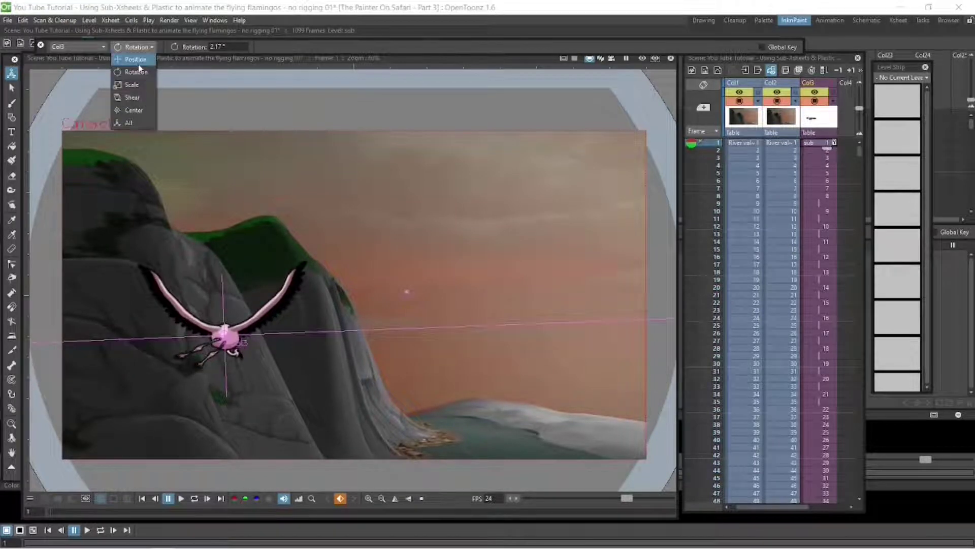
{"action": "left_click", "coordinate": [136, 60]}
{"action": "left_click_drag", "start_coordinate": [507, 312], "coordinate": [446, 280]}
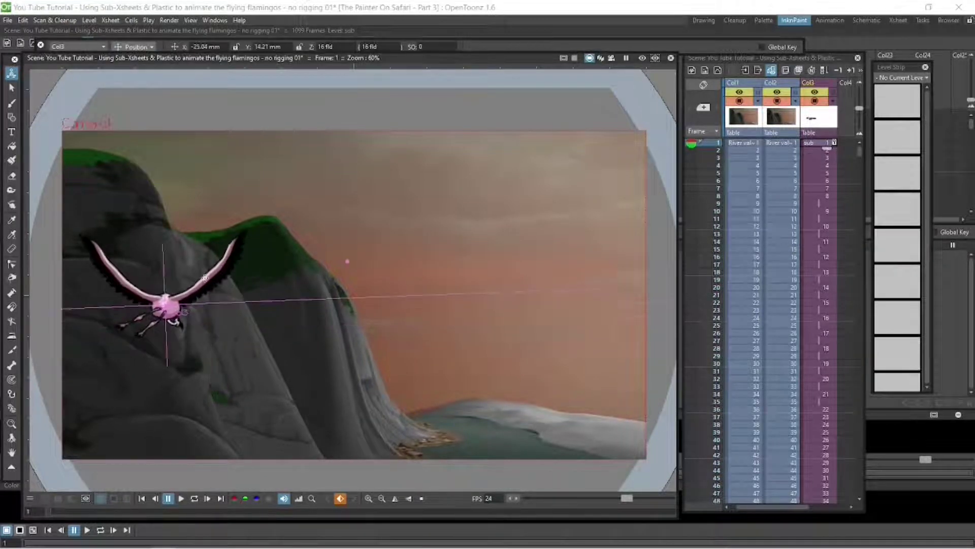
Step: Play the animation, go to frame 87 where the flamingo cycle restarts and show frame 86 as an onion skin
{"action": "left_click", "coordinate": [181, 498]}
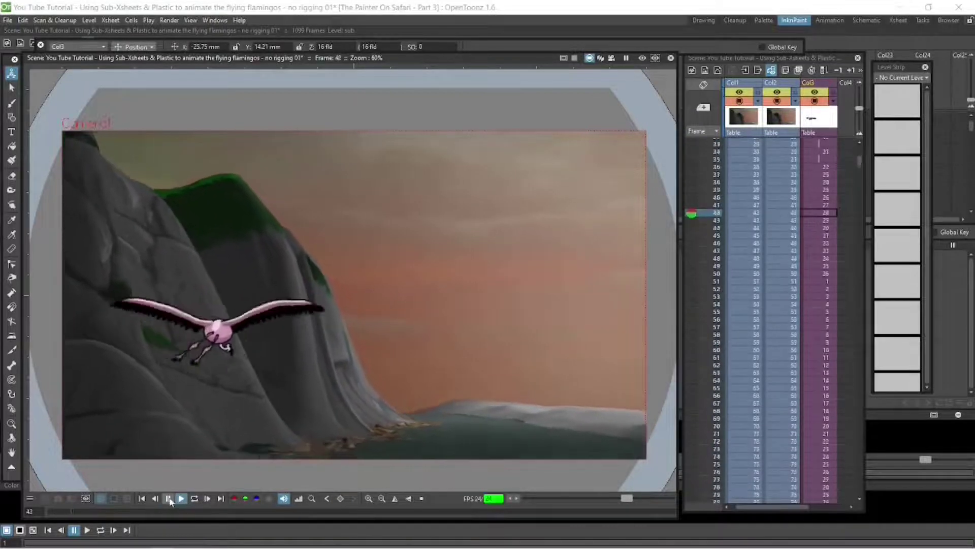
{"action": "left_click", "coordinate": [168, 499]}
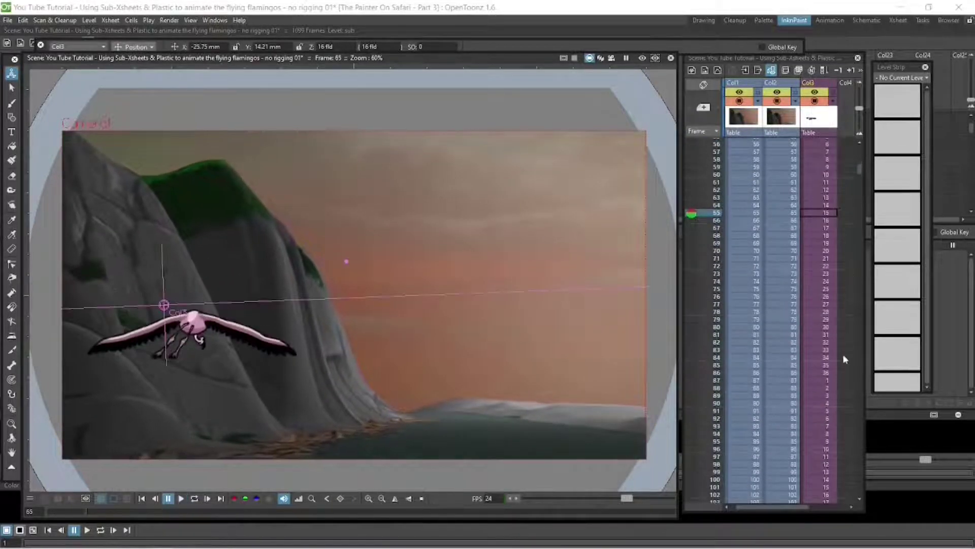
{"action": "left_click", "coordinate": [826, 373]}
{"action": "left_click", "coordinate": [827, 207]}
{"action": "left_click", "coordinate": [820, 213]}
{"action": "left_click", "coordinate": [823, 206]}
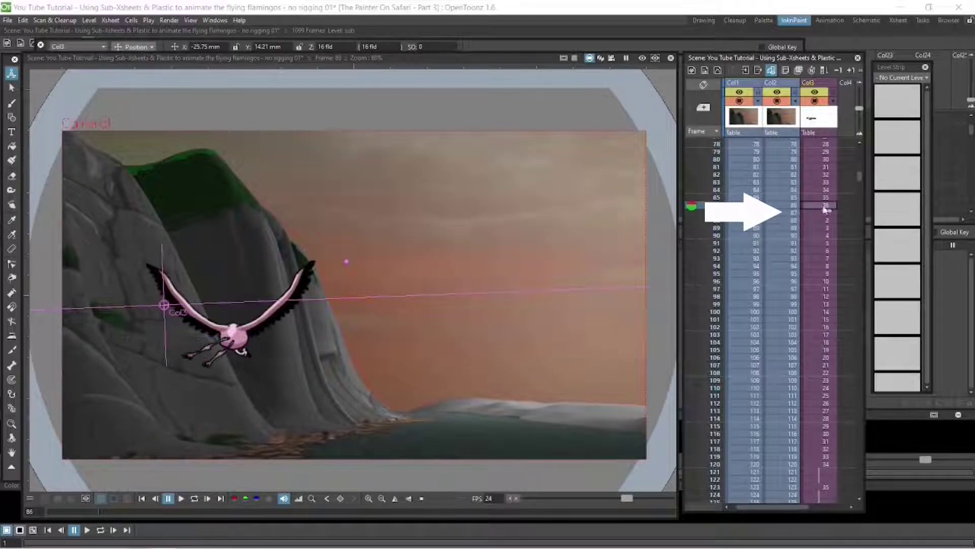
{"action": "left_click", "coordinate": [824, 213]}
{"action": "left_click", "coordinate": [692, 205]}
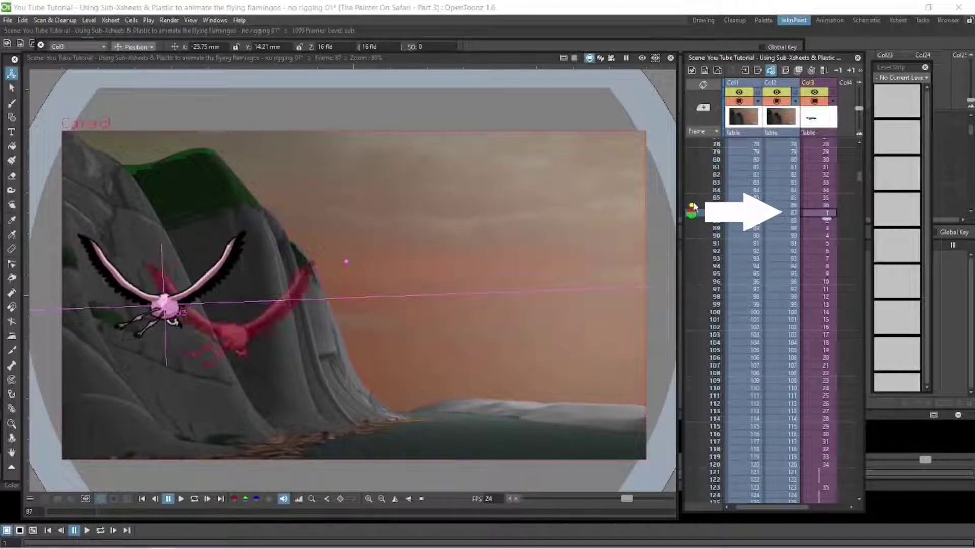
Step: Key the flamingo at frame 87 at about X 55.5 mm, Y 2.2 mm and play the flight from frame 1
{"action": "left_click_drag", "start_coordinate": [350, 232], "coordinate": [466, 248]}
{"action": "left_click", "coordinate": [827, 206]}
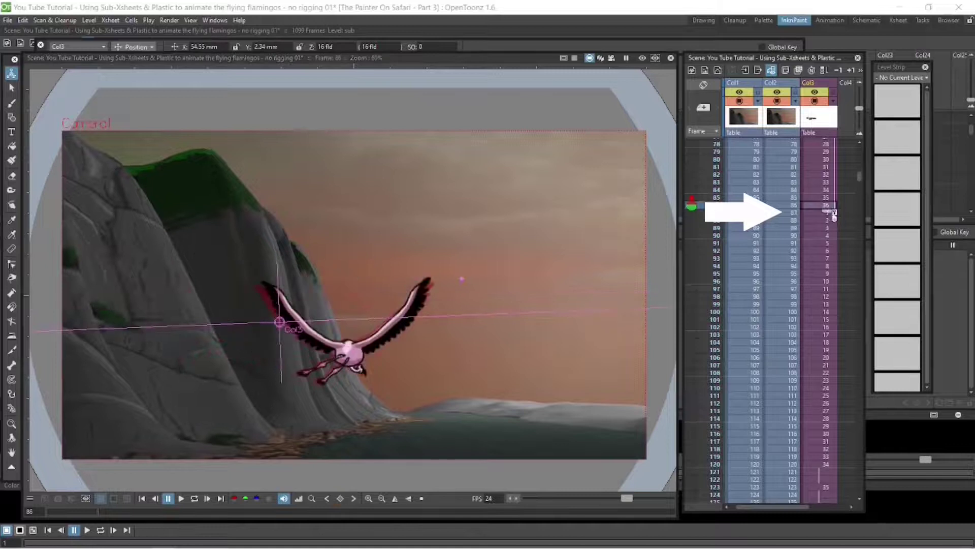
{"action": "left_click", "coordinate": [142, 498]}
{"action": "left_click", "coordinate": [180, 498]}
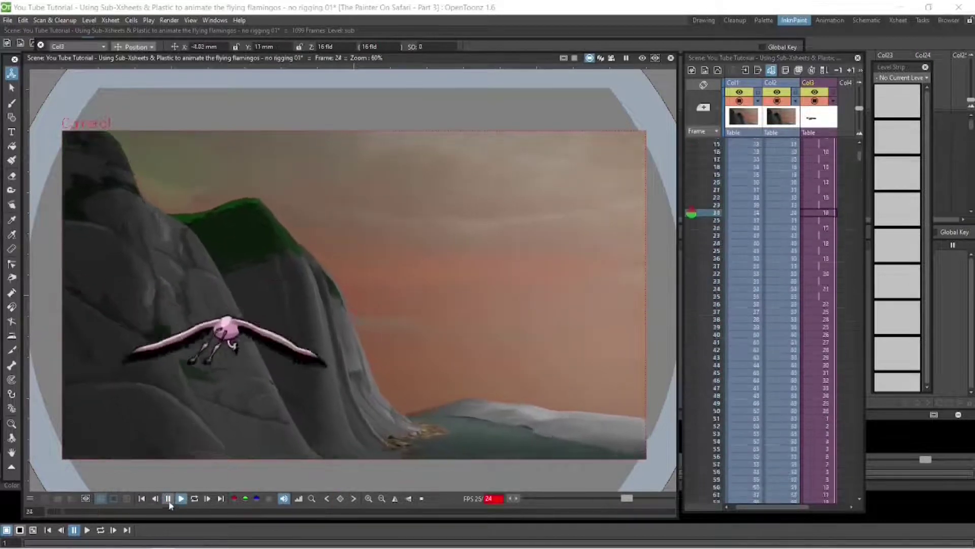
{"action": "left_click", "coordinate": [167, 499]}
Step: With the onion skin on, key the flamingo at frame 86 closer to the cliff, at about X 37 mm
{"action": "left_click", "coordinate": [825, 221]}
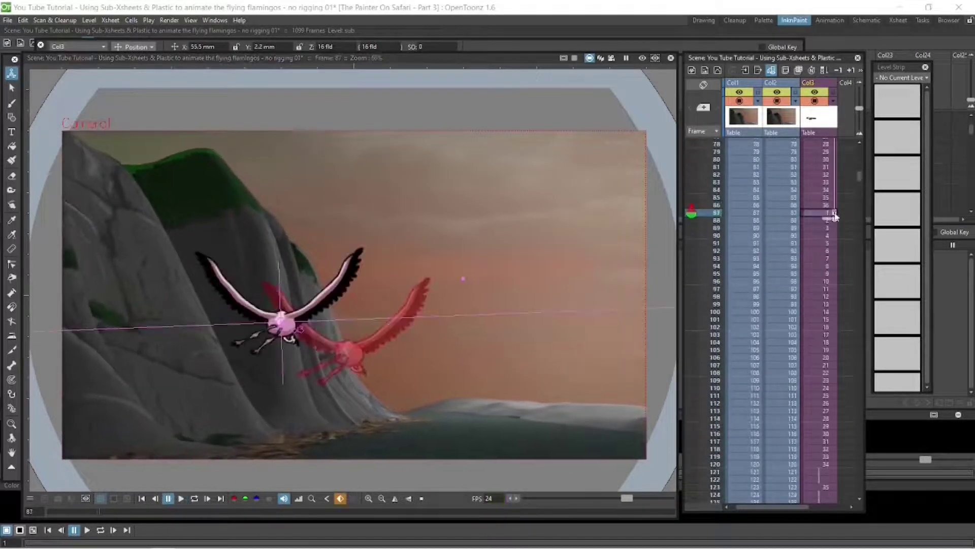
{"action": "left_click", "coordinate": [691, 206]}
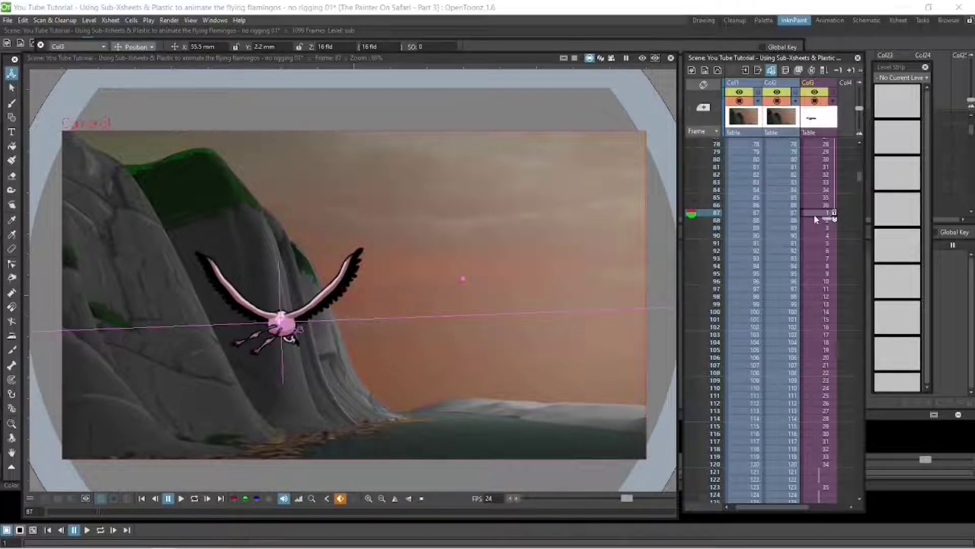
{"action": "left_click", "coordinate": [690, 205]}
{"action": "left_click", "coordinate": [826, 206]}
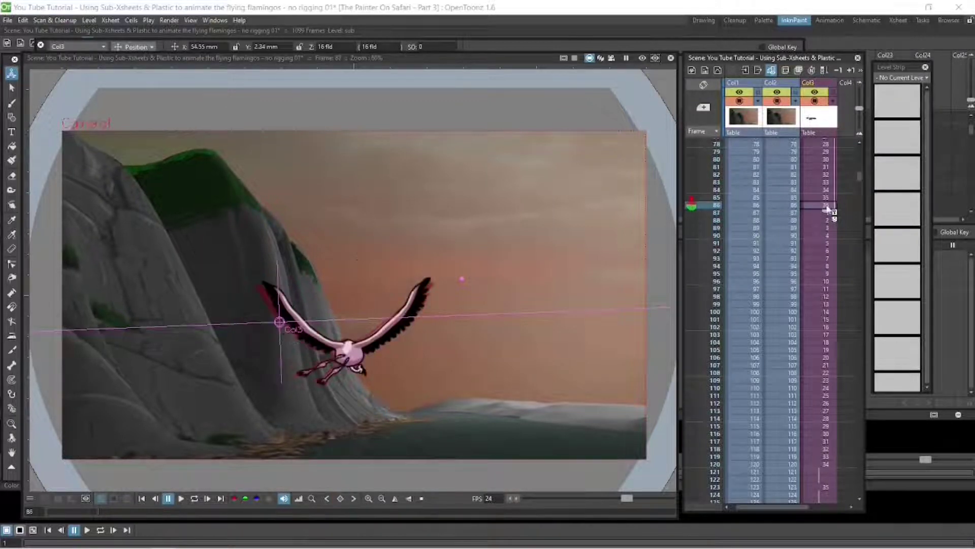
{"action": "left_click_drag", "start_coordinate": [409, 317], "coordinate": [384, 318]}
Step: Align the flamingo at frame 87 with its frame 86 pose, at about X 83 mm, Y -20 mm, and save the scene
{"action": "left_click", "coordinate": [826, 213]}
{"action": "left_click_drag", "start_coordinate": [344, 291], "coordinate": [382, 322]}
{"action": "key", "text": "ctrl+s"}
{"action": "left_click", "coordinate": [827, 206]}
{"action": "left_click", "coordinate": [823, 213]}
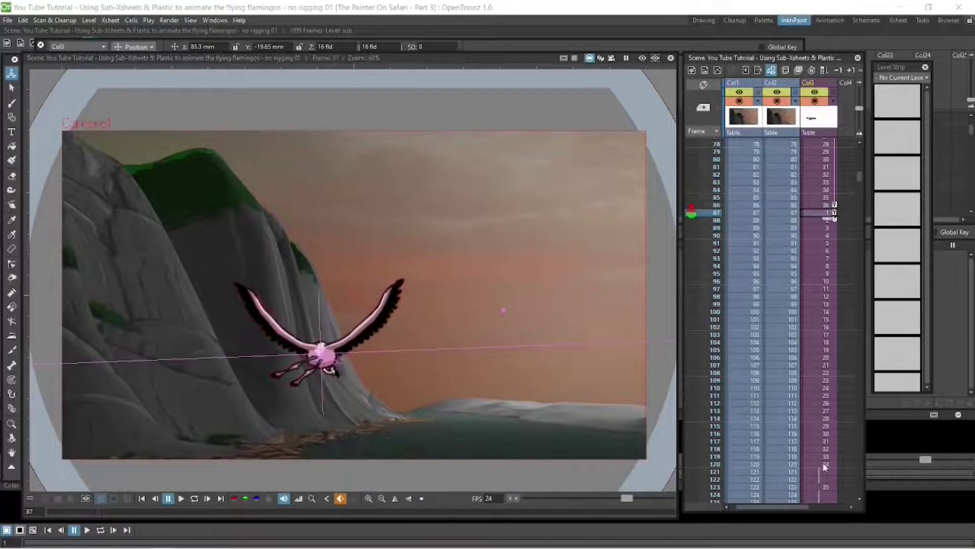
Step: Key the flamingo at frame 128 at about X 113 mm, Y -26 mm and align frame 129 at about X 163 mm, Y -48 mm
{"action": "left_click", "coordinate": [824, 465]}
{"action": "left_click", "coordinate": [825, 258]}
{"action": "left_click_drag", "start_coordinate": [445, 354], "coordinate": [486, 363]}
{"action": "left_click_drag", "start_coordinate": [834, 213], "coordinate": [833, 228]}
{"action": "left_click", "coordinate": [828, 228]}
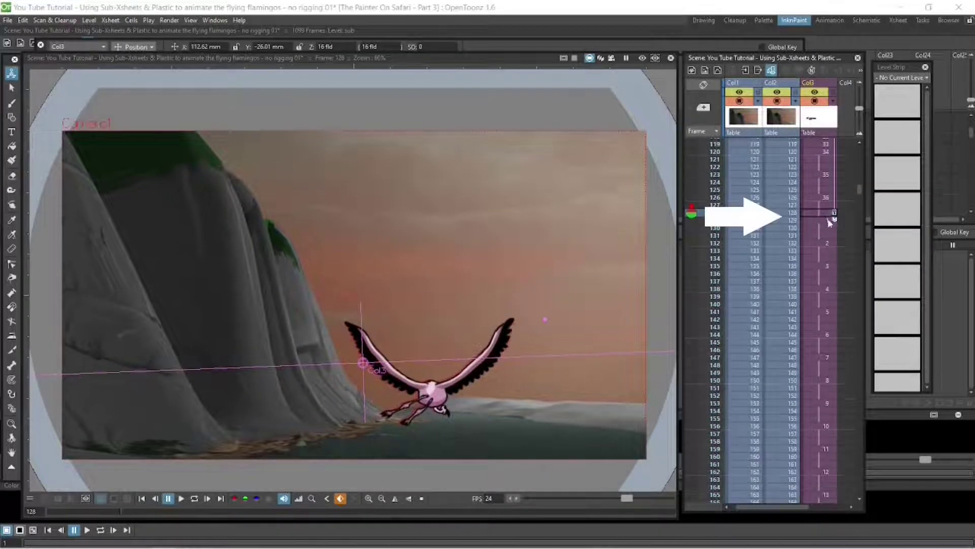
{"action": "left_click", "coordinate": [826, 220]}
{"action": "left_click_drag", "start_coordinate": [405, 340], "coordinate": [476, 372]}
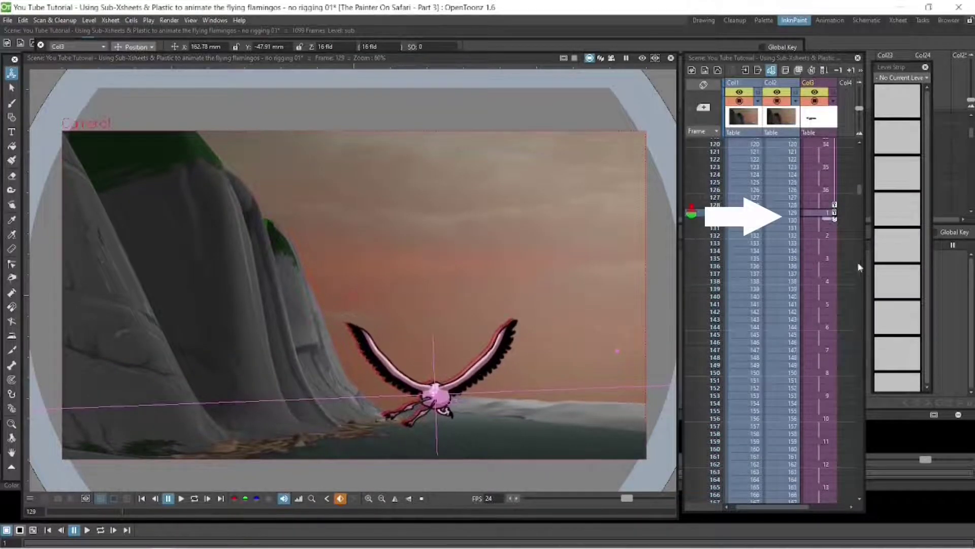
Step: Key the flamingo's position at frame 238 and align frame 239 with it at about X 244 mm, Y -26 mm
{"action": "scroll", "coordinate": [828, 407], "scroll_direction": "down", "scroll_amount": 8}
{"action": "scroll", "coordinate": [826, 409], "scroll_direction": "down", "scroll_amount": 4}
{"action": "left_click", "coordinate": [823, 210]}
{"action": "left_click_drag", "start_coordinate": [501, 425], "coordinate": [530, 406]}
{"action": "left_click", "coordinate": [827, 216]}
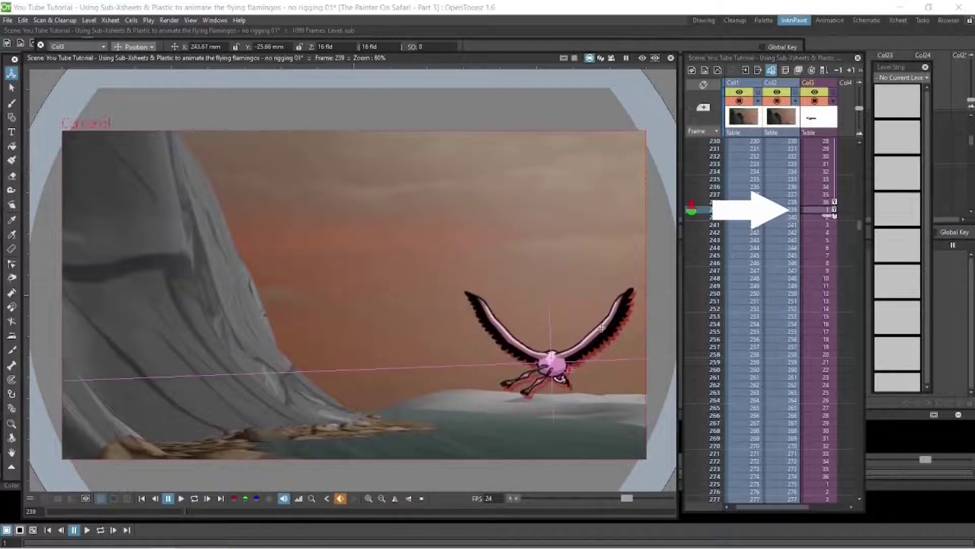
Step: Loop the animation from frame 1 and set matching position keys for the flamingo at frames 50 and 51
{"action": "left_click", "coordinate": [142, 498]}
{"action": "left_click", "coordinate": [196, 499]}
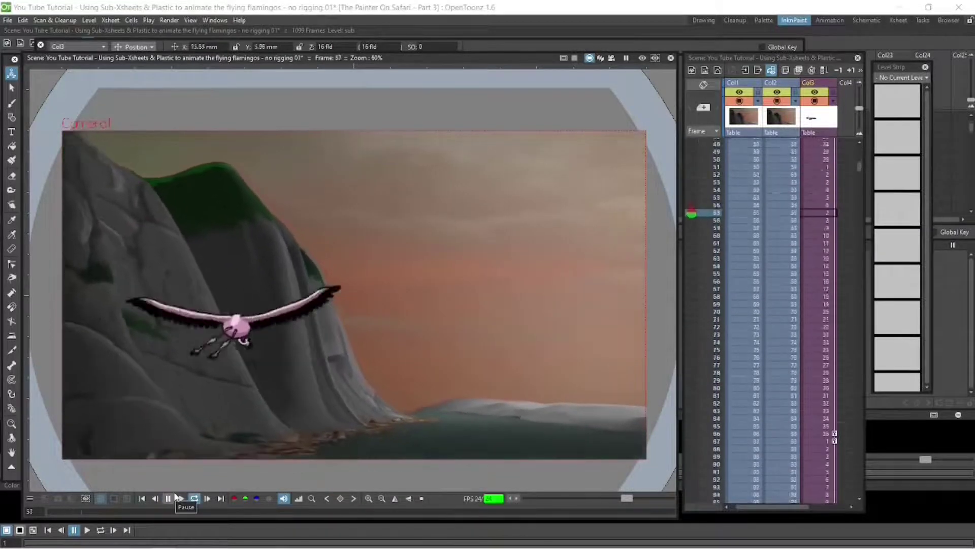
{"action": "left_click", "coordinate": [168, 498]}
{"action": "left_click_drag", "start_coordinate": [92, 512], "coordinate": [79, 519]}
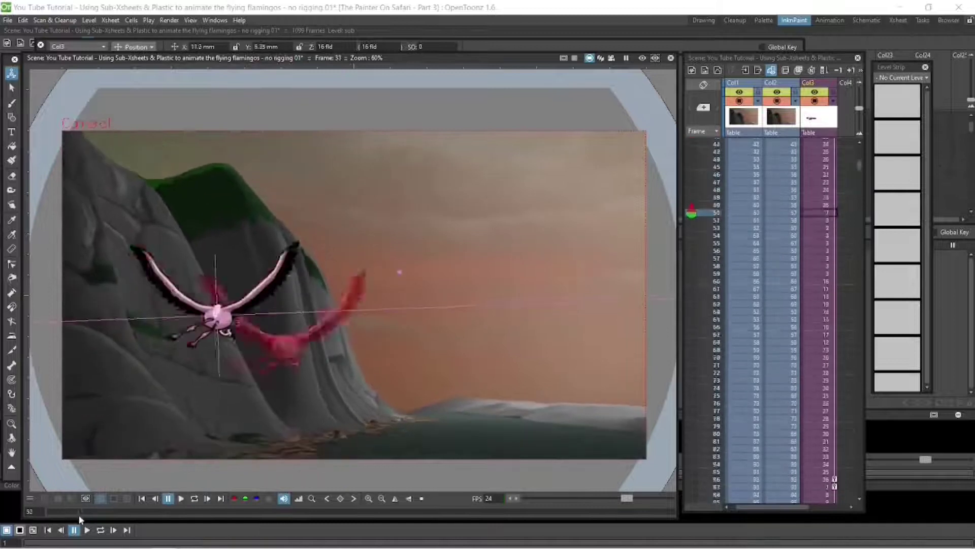
{"action": "left_click", "coordinate": [831, 160]}
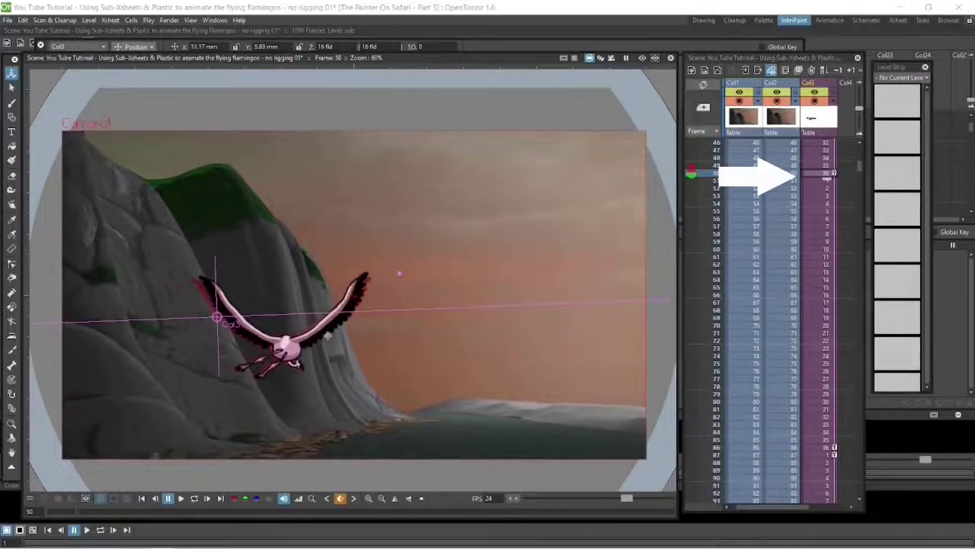
{"action": "left_click", "coordinate": [823, 180]}
Step: Play the animation again from frame 1 and scrub to frame 108 to check the flamingo's flight path
{"action": "left_click", "coordinate": [142, 499]}
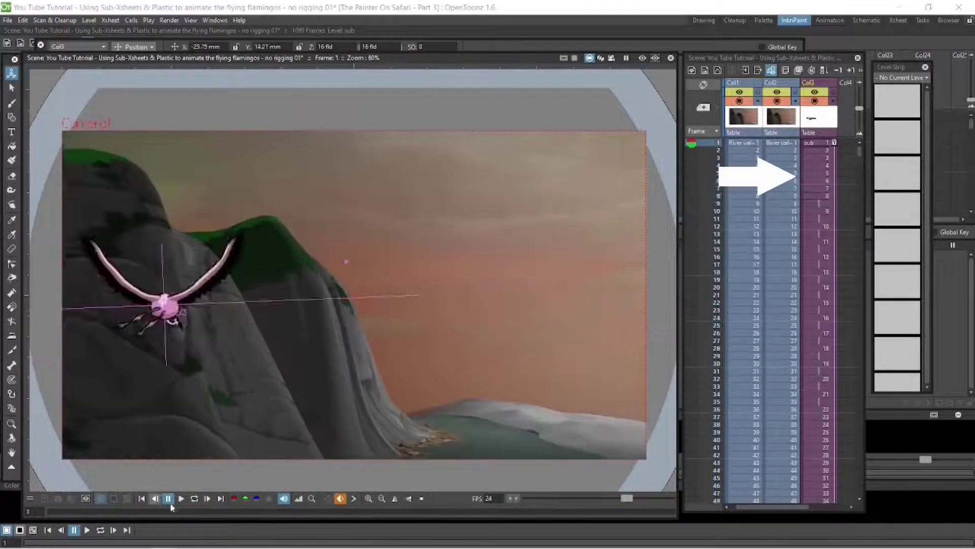
{"action": "left_click", "coordinate": [181, 498]}
{"action": "left_click", "coordinate": [168, 498]}
{"action": "left_click_drag", "start_coordinate": [147, 511], "coordinate": [113, 511]}
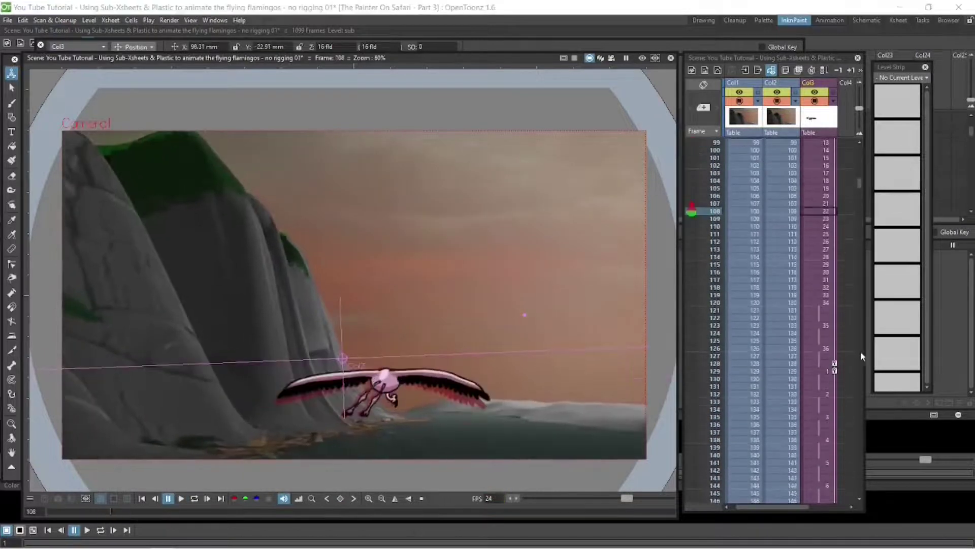
Step: Enlarge the flamingo at the frame 128–129 cycle change with the Animate tool's Scale mode, and return to Position mode
{"action": "left_click", "coordinate": [828, 364]}
{"action": "left_click", "coordinate": [827, 220]}
{"action": "left_click", "coordinate": [135, 47]}
{"action": "left_click", "coordinate": [130, 77]}
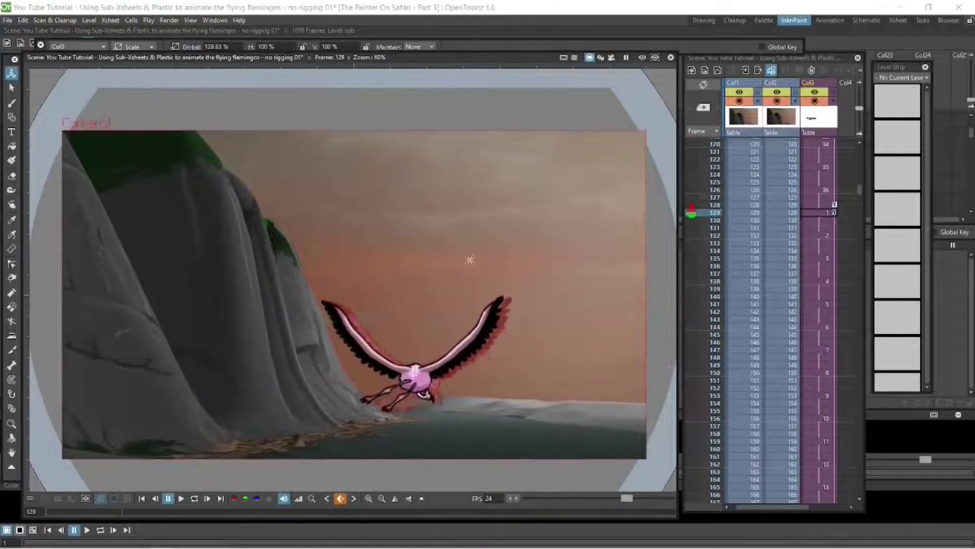
{"action": "left_click", "coordinate": [828, 205]}
{"action": "left_click", "coordinate": [828, 212]}
{"action": "left_click_drag", "start_coordinate": [452, 345], "coordinate": [500, 348]}
{"action": "left_click", "coordinate": [135, 47]}
{"action": "left_click", "coordinate": [130, 59]}
Step: At frame 1, scale the flamingo to about 225% and move it partly outside the camera frame, to about X -57 mm
{"action": "left_click_drag", "start_coordinate": [859, 189], "coordinate": [859, 148]}
{"action": "left_click", "coordinate": [827, 143]}
{"action": "left_click", "coordinate": [135, 47]}
{"action": "left_click", "coordinate": [130, 81]}
{"action": "left_click", "coordinate": [135, 47]}
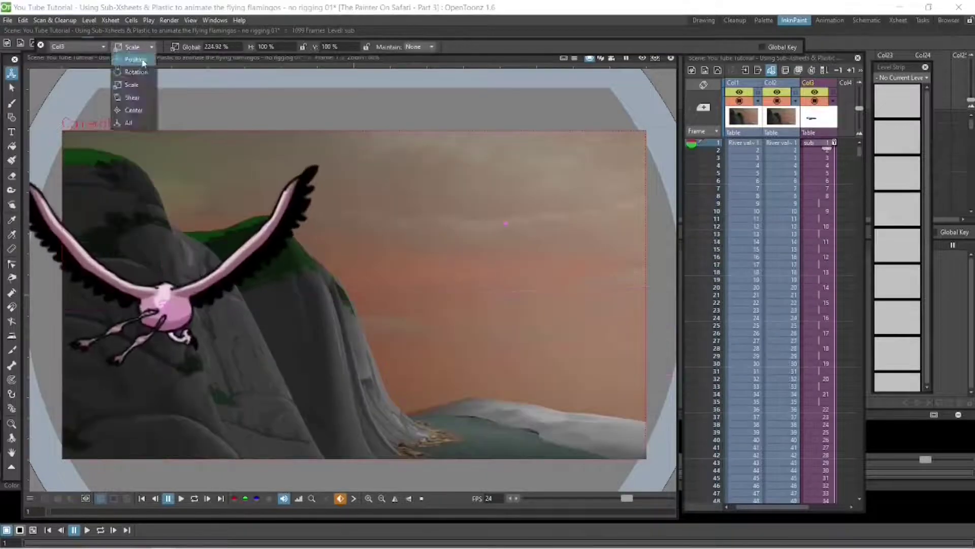
{"action": "left_click", "coordinate": [133, 59]}
Step: Play the enlarged flight, inspect the flamingo at frame 86 and the earlier keyed frames, and loop the animation from frame 1
{"action": "left_click", "coordinate": [181, 498]}
{"action": "left_click", "coordinate": [168, 498]}
{"action": "left_click", "coordinate": [826, 174]}
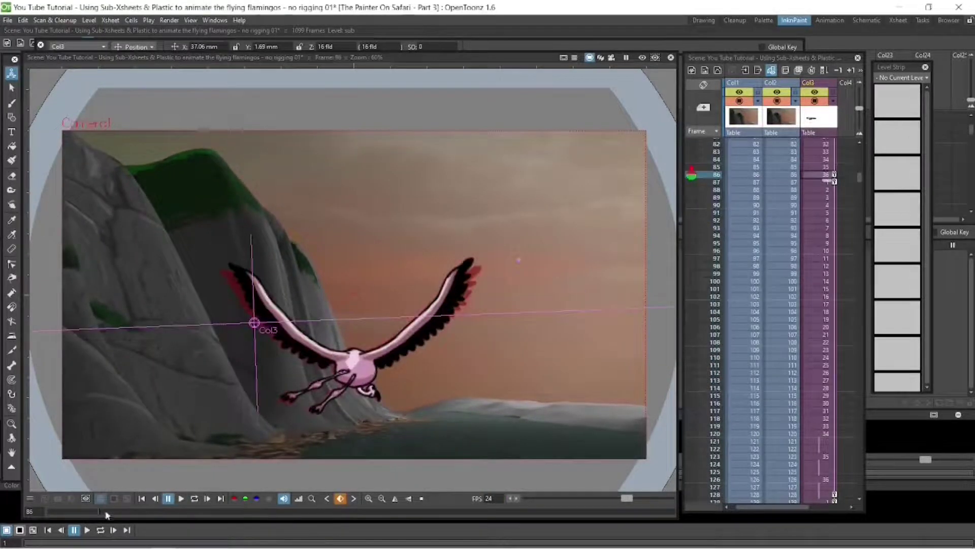
{"action": "scroll", "coordinate": [827, 178], "scroll_direction": "up", "scroll_amount": 7}
{"action": "left_click", "coordinate": [827, 213]}
{"action": "scroll", "coordinate": [827, 203], "scroll_direction": "down", "scroll_amount": 1}
{"action": "left_click", "coordinate": [827, 190]}
{"action": "left_click", "coordinate": [194, 498]}
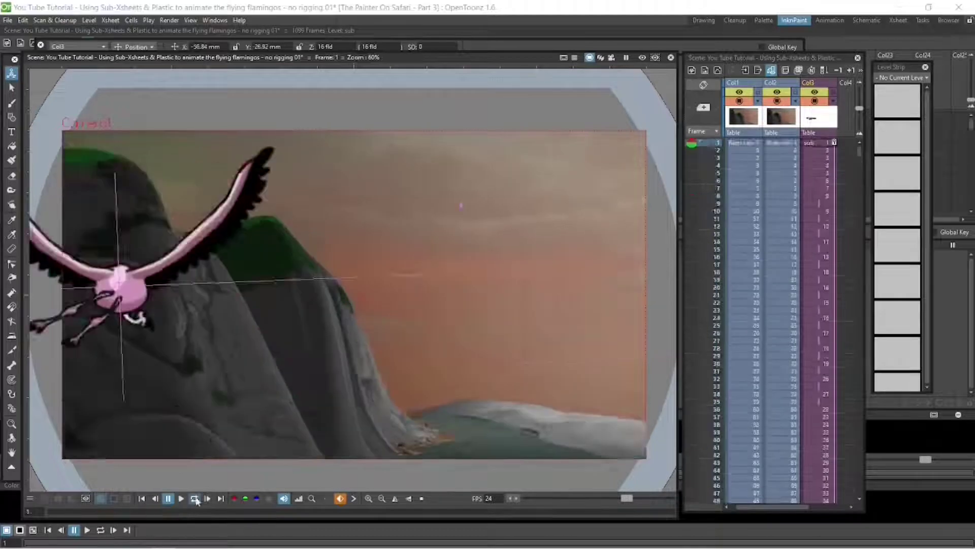
{"action": "left_click", "coordinate": [168, 498]}
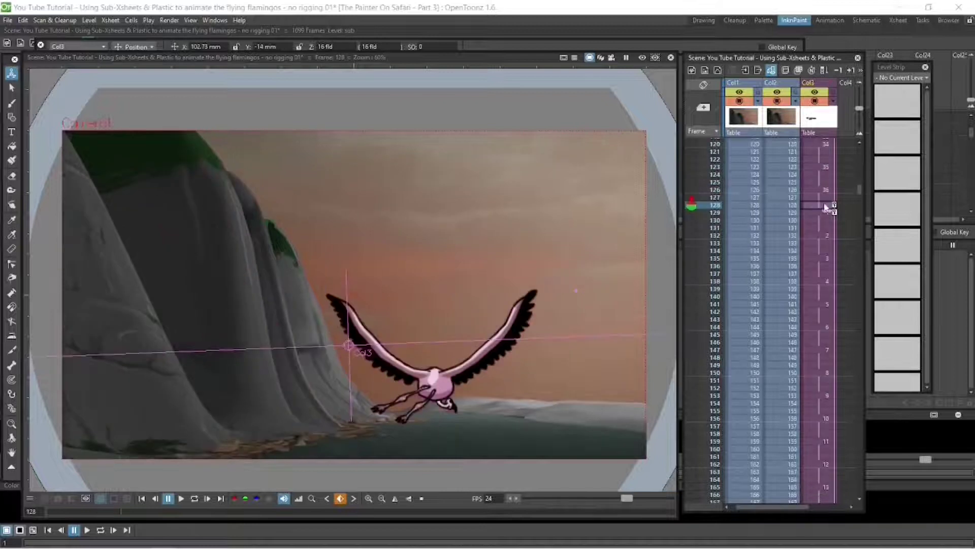
Step: Set the flamingo's global scale at frame 129 to 150% so that it matches frame 128, and play the animation
{"action": "left_click", "coordinate": [824, 212]}
{"action": "left_click", "coordinate": [135, 47]}
{"action": "left_click", "coordinate": [136, 84]}
{"action": "left_click", "coordinate": [817, 205]}
{"action": "left_click", "coordinate": [820, 213]}
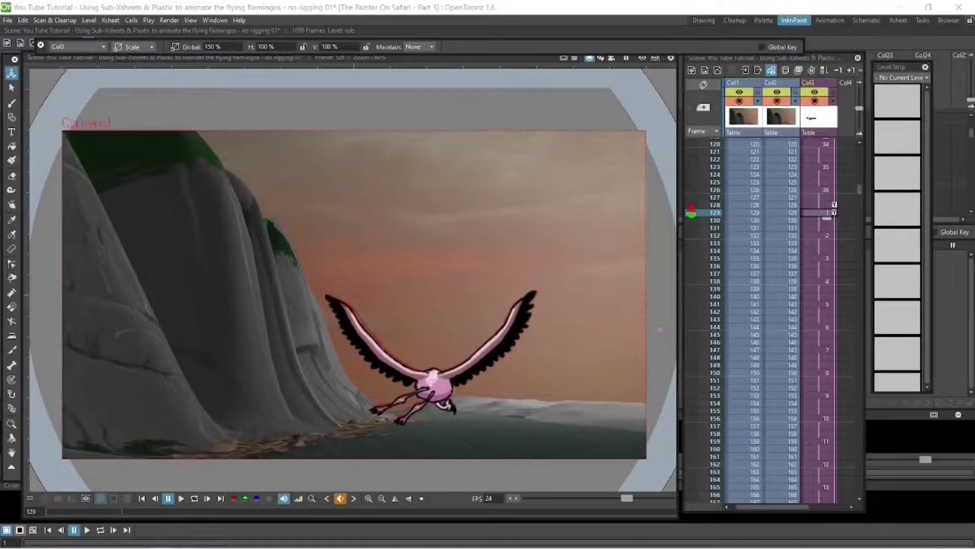
{"action": "left_click", "coordinate": [181, 499]}
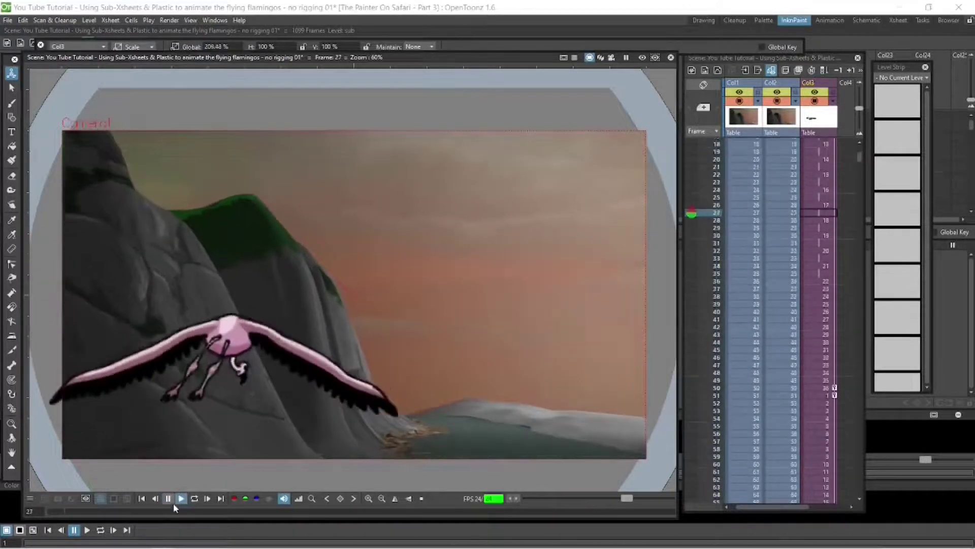
{"action": "left_click", "coordinate": [168, 498]}
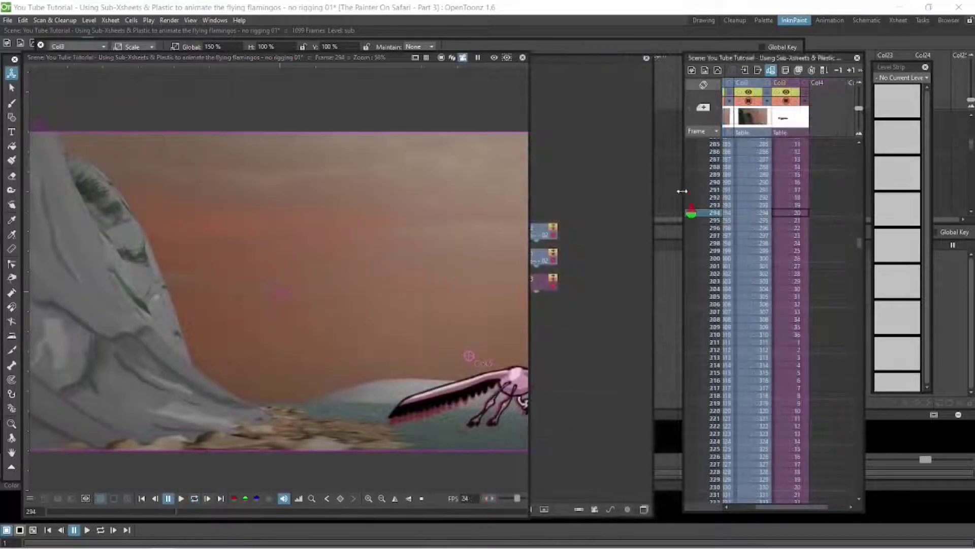
Step: Widen the Xsheet panel and duplicate the flamingo column Col3 into Col4, leaving Col4 selected at frame 1
{"action": "left_click_drag", "start_coordinate": [682, 191], "coordinate": [530, 191]}
{"action": "left_click_drag", "start_coordinate": [859, 242], "coordinate": [858, 143]}
{"action": "left_click", "coordinate": [674, 84]}
{"action": "left_click", "coordinate": [711, 98]}
{"action": "key", "text": "ctrl+v"}
{"action": "left_click", "coordinate": [681, 144]}
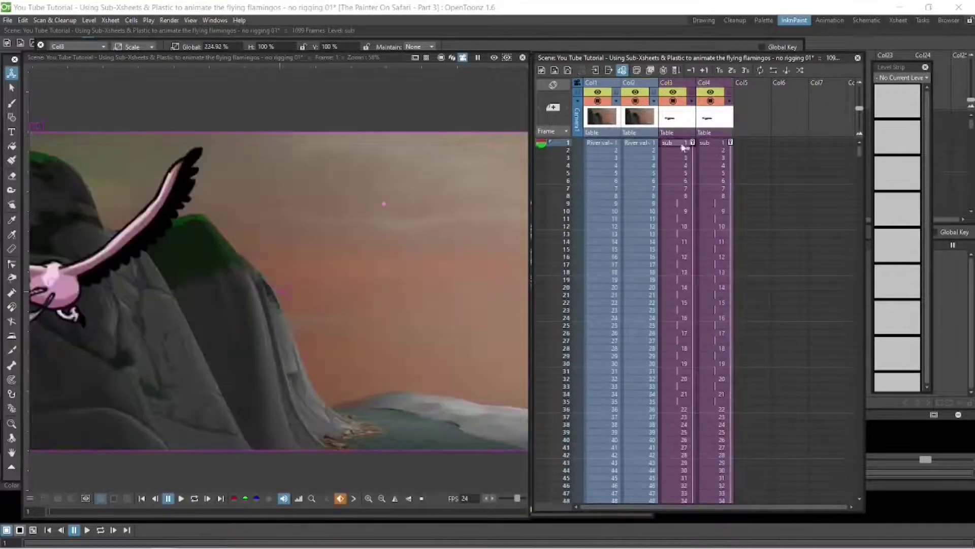
{"action": "left_click", "coordinate": [717, 137]}
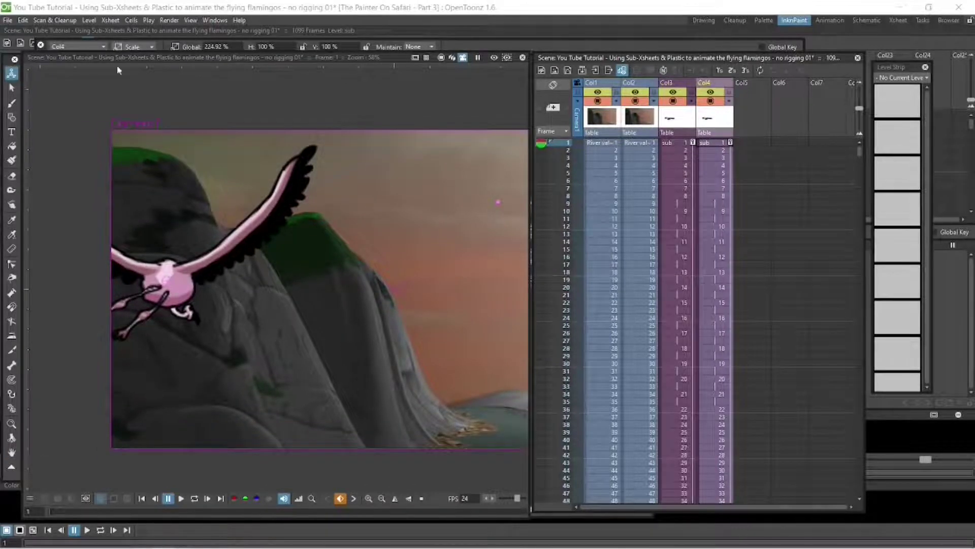
Step: At frame 1, move the duplicated flamingo to about X 65 mm and scale it down to about 188%
{"action": "left_click", "coordinate": [133, 46]}
{"action": "left_click", "coordinate": [133, 61]}
{"action": "left_click_drag", "start_coordinate": [228, 240], "coordinate": [396, 281]}
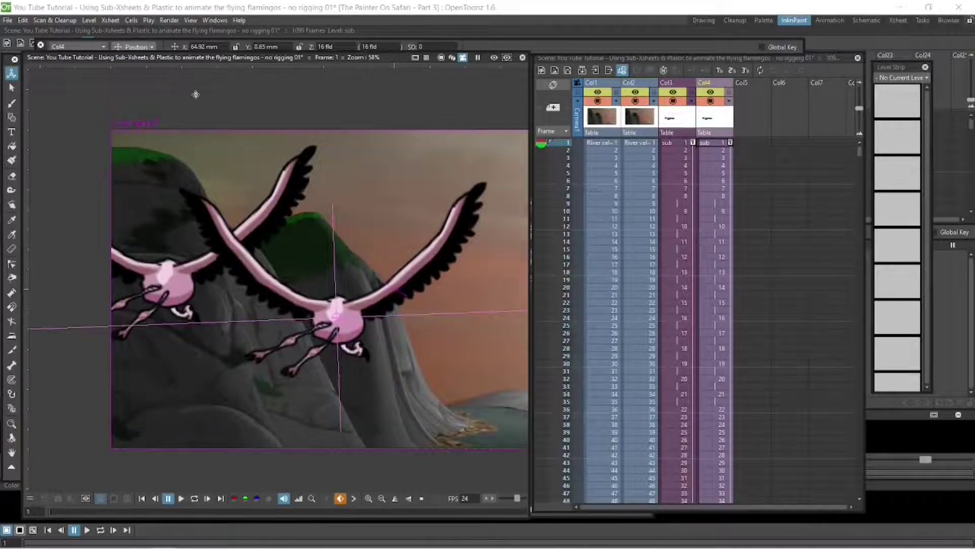
{"action": "left_click", "coordinate": [133, 46]}
{"action": "left_click", "coordinate": [133, 91]}
{"action": "left_click", "coordinate": [685, 84]}
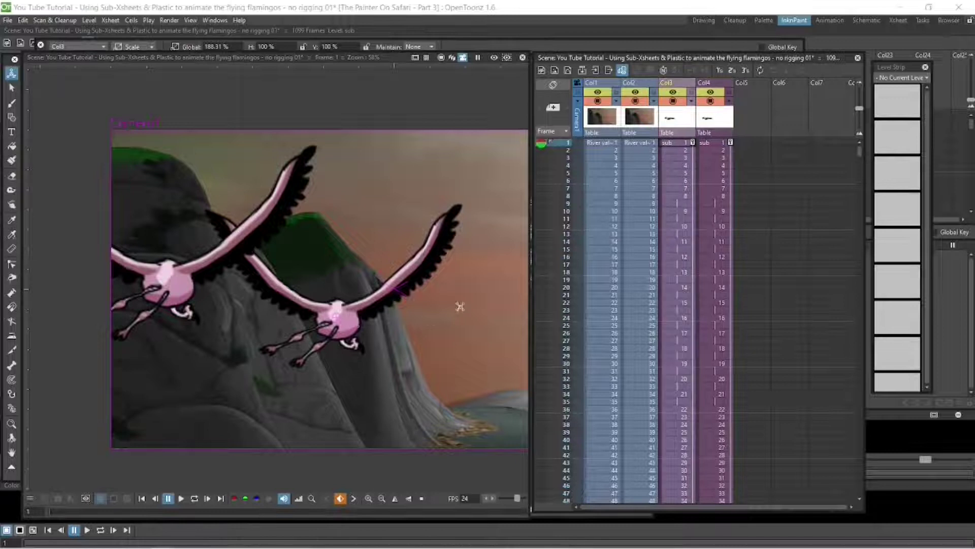
Step: Enlarge the viewer to show the whole camera frame and play the flight of the two flamingos
{"action": "key", "text": "shift+space"}
{"action": "left_click_drag", "start_coordinate": [427, 337], "coordinate": [427, 356]}
{"action": "left_click_drag", "start_coordinate": [534, 160], "coordinate": [646, 172]}
{"action": "key", "text": "space"}
{"action": "left_click_drag", "start_coordinate": [617, 175], "coordinate": [520, 158]}
{"action": "key", "text": "space"}
{"action": "left_click_drag", "start_coordinate": [175, 473], "coordinate": [217, 438]}
{"action": "left_click", "coordinate": [181, 497]}
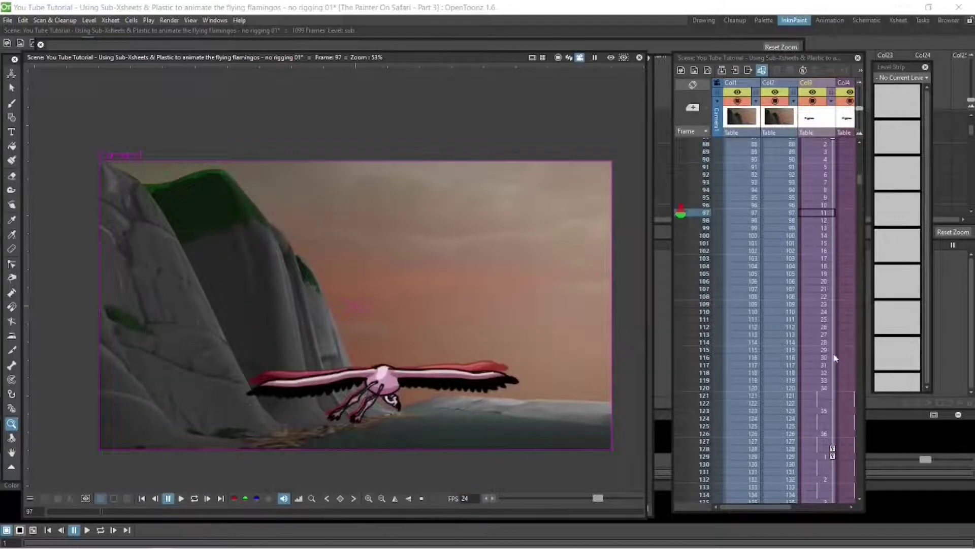
Step: At frame 128, move the Col4 flamingo up and left above the other bird, to about Y 49 mm
{"action": "scroll", "coordinate": [772, 511], "scroll_direction": "right", "scroll_amount": 3}
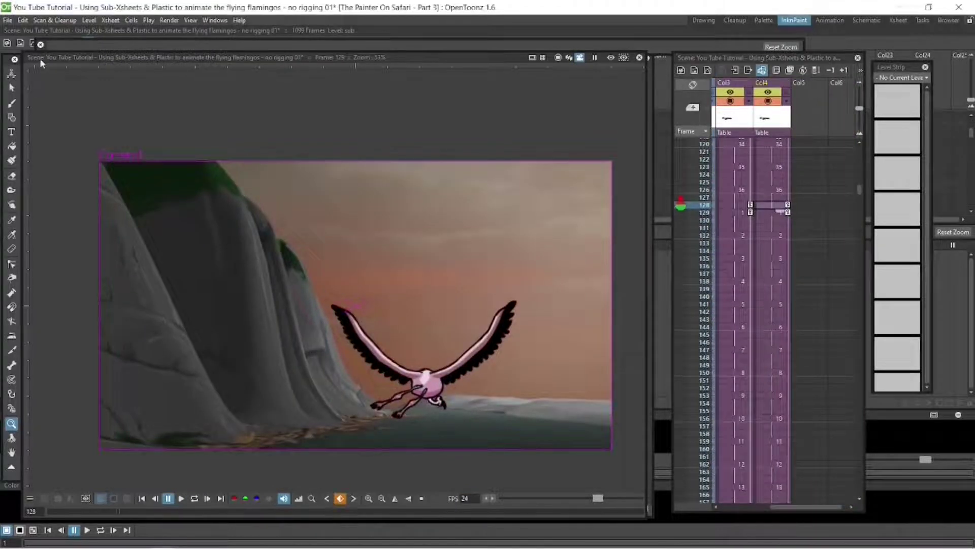
{"action": "left_click", "coordinate": [11, 74]}
{"action": "left_click", "coordinate": [135, 47]}
{"action": "left_click", "coordinate": [136, 61]}
{"action": "left_click_drag", "start_coordinate": [546, 303], "coordinate": [496, 237]}
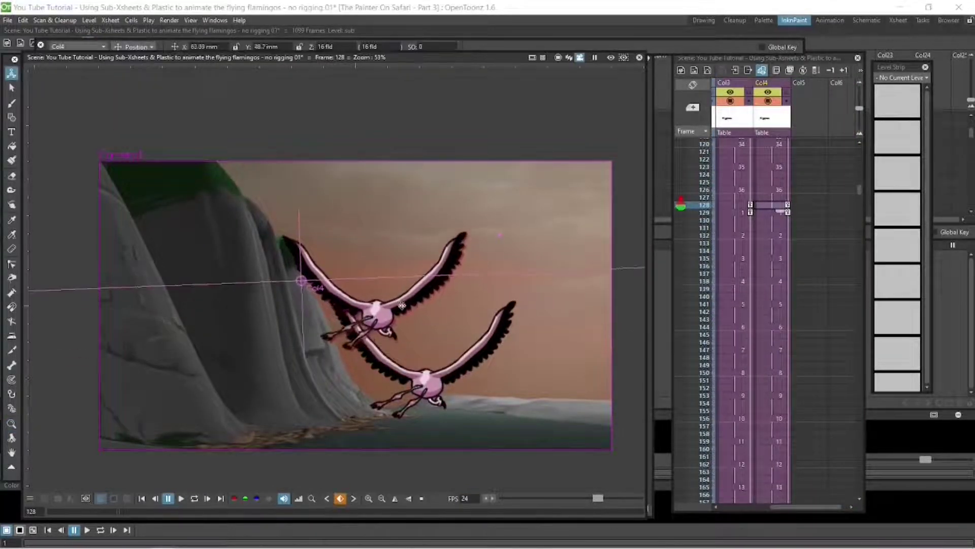
{"action": "left_click", "coordinate": [762, 212]}
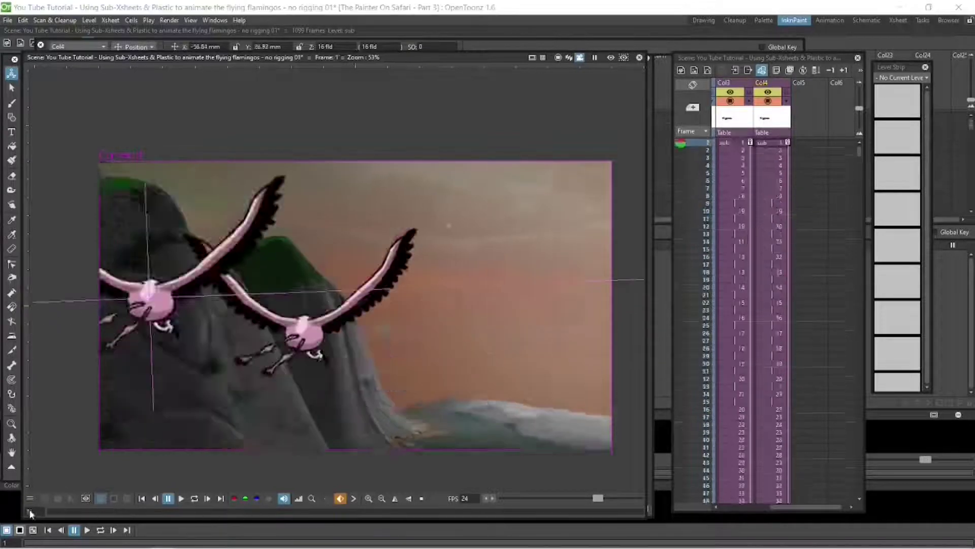
Step: Raise the Col4 flamingo at its earlier keyed frames, including frame 87
{"action": "left_click", "coordinate": [757, 349]}
{"action": "scroll", "coordinate": [761, 305], "scroll_direction": "down", "scroll_amount": 3}
{"action": "left_click", "coordinate": [762, 213]}
{"action": "left_click", "coordinate": [761, 214]}
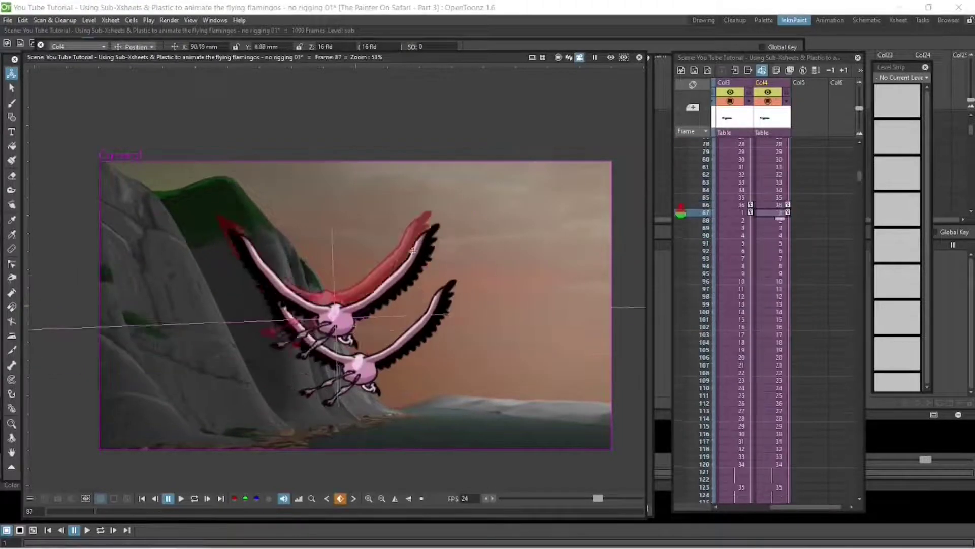
{"action": "mouse_move", "coordinate": [88, 515]}
{"action": "left_mouse_down"}
{"action": "mouse_move", "coordinate": [66, 515]}
{"action": "mouse_move", "coordinate": [77, 513]}
{"action": "left_mouse_up"}
{"action": "left_click", "coordinate": [761, 220]}
{"action": "left_click_drag", "start_coordinate": [463, 314], "coordinate": [463, 251]}
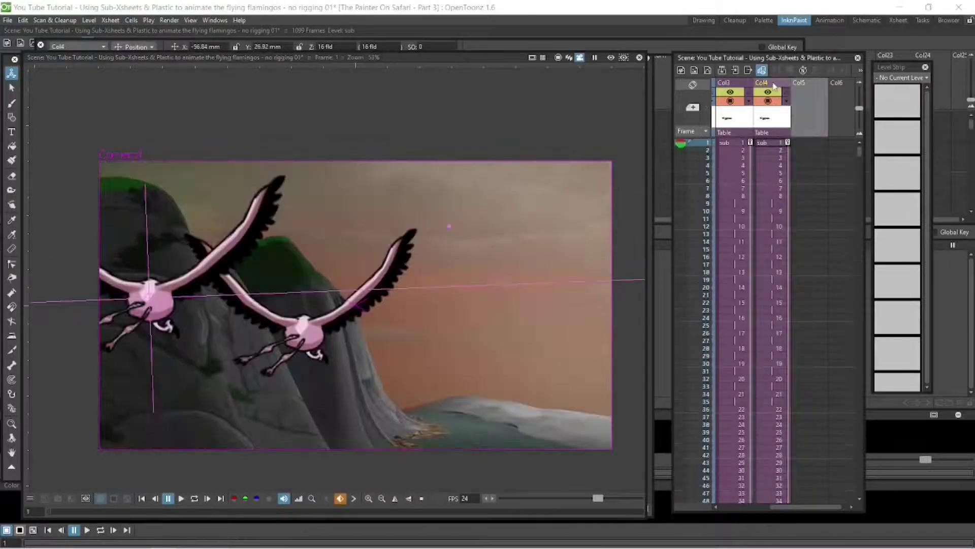
Step: Duplicate the flamingo column into Col5 and select its first frame
{"action": "left_click", "coordinate": [824, 84]}
{"action": "key", "text": "ctrl+v"}
{"action": "left_click", "coordinate": [806, 145]}
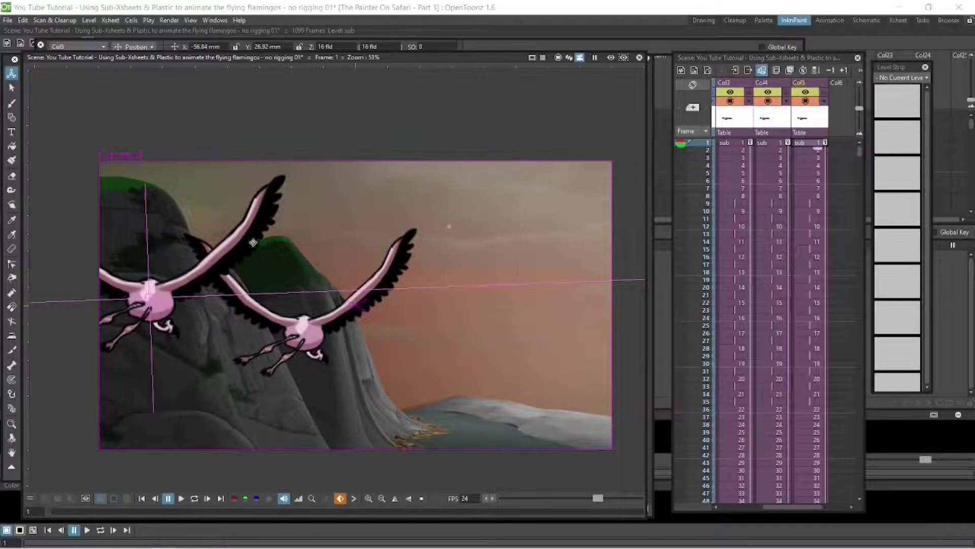
Step: At frame 1, move the new flamingo to about X 181 mm, Y -22 mm and enlarge it to about 272%
{"action": "left_click_drag", "start_coordinate": [252, 242], "coordinate": [355, 317]}
{"action": "left_click", "coordinate": [151, 47]}
{"action": "left_click", "coordinate": [144, 87]}
{"action": "left_click", "coordinate": [136, 48]}
{"action": "left_click", "coordinate": [135, 62]}
{"action": "left_click_drag", "start_coordinate": [318, 343], "coordinate": [533, 309]}
Step: Move the Col5 flamingo down and right over the water at frames 50 and 51
{"action": "left_click_drag", "start_coordinate": [859, 153], "coordinate": [860, 166]}
{"action": "left_click", "coordinate": [811, 202]}
{"action": "left_click_drag", "start_coordinate": [468, 294], "coordinate": [586, 374]}
{"action": "left_click", "coordinate": [810, 210]}
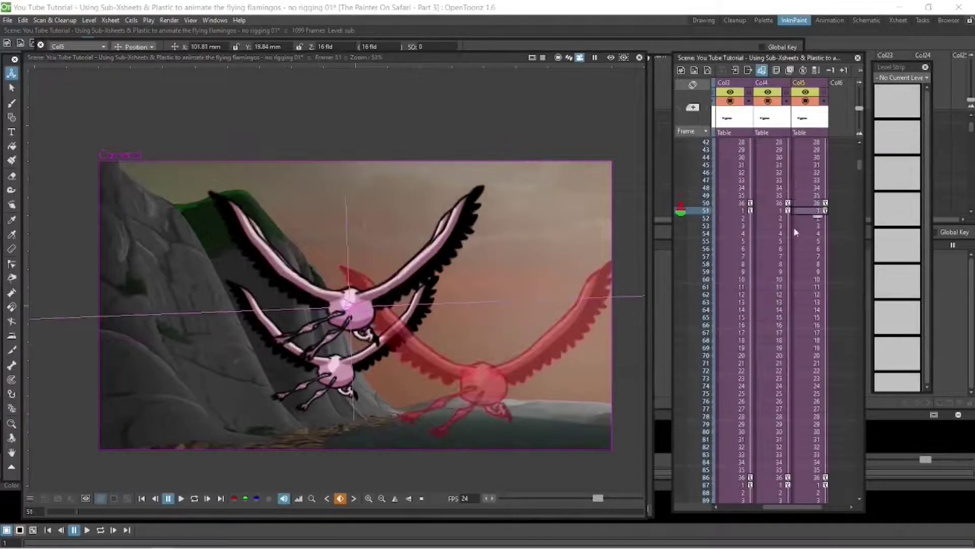
{"action": "left_click_drag", "start_coordinate": [459, 294], "coordinate": [594, 375]}
Step: Reposition the Col5 flamingo further right at its next keyed frames after frame 51
{"action": "left_click_drag", "start_coordinate": [860, 164], "coordinate": [859, 176]}
{"action": "left_click", "coordinate": [811, 210]}
{"action": "left_click_drag", "start_coordinate": [523, 276], "coordinate": [641, 295]}
{"action": "left_click_drag", "start_coordinate": [860, 176], "coordinate": [860, 189]}
{"action": "left_click", "coordinate": [811, 208]}
{"action": "left_click_drag", "start_coordinate": [555, 298], "coordinate": [630, 332]}
Step: Shift the Col5 flamingo up and right at its remaining keyed frames, through frame 275
{"action": "key", "text": "Down"}
{"action": "key", "text": "Down"}
{"action": "key", "text": "Down"}
{"action": "key", "text": "Down"}
{"action": "key", "text": "Down"}
{"action": "key", "text": "Down"}
{"action": "key", "text": "Down"}
{"action": "key", "text": "Down"}
{"action": "key", "text": "Down"}
{"action": "key", "text": "Down"}
{"action": "key", "text": "Down"}
{"action": "key", "text": "Down"}
{"action": "key", "text": "Down"}
{"action": "key", "text": "Down"}
{"action": "key", "text": "Down"}
{"action": "key", "text": "Down"}
{"action": "key", "text": "Down"}
{"action": "key", "text": "Down"}
{"action": "key", "text": "Down"}
{"action": "key", "text": "Down"}
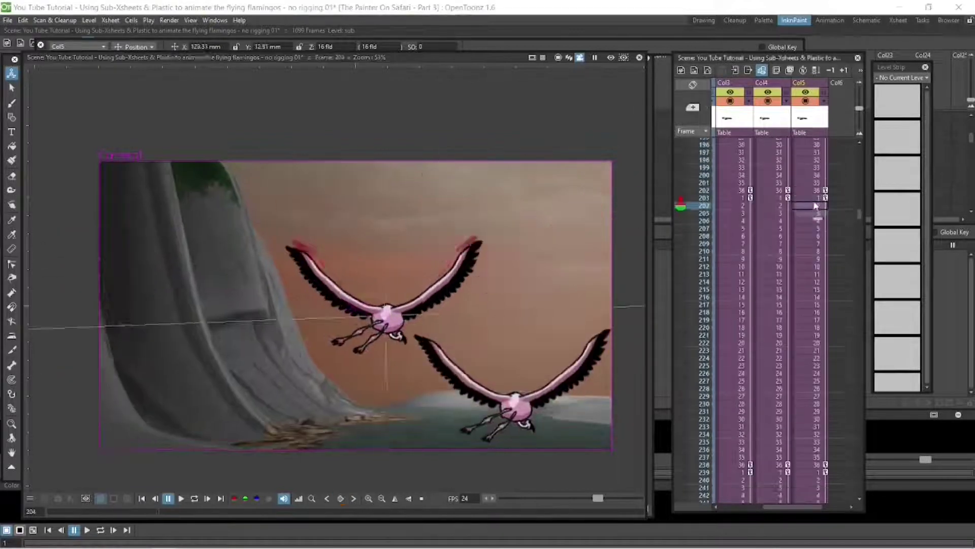
{"action": "left_click_drag", "start_coordinate": [389, 287], "coordinate": [573, 239]}
{"action": "left_click", "coordinate": [813, 213]}
{"action": "left_click_drag", "start_coordinate": [860, 224], "coordinate": [859, 236]}
{"action": "left_click", "coordinate": [811, 208]}
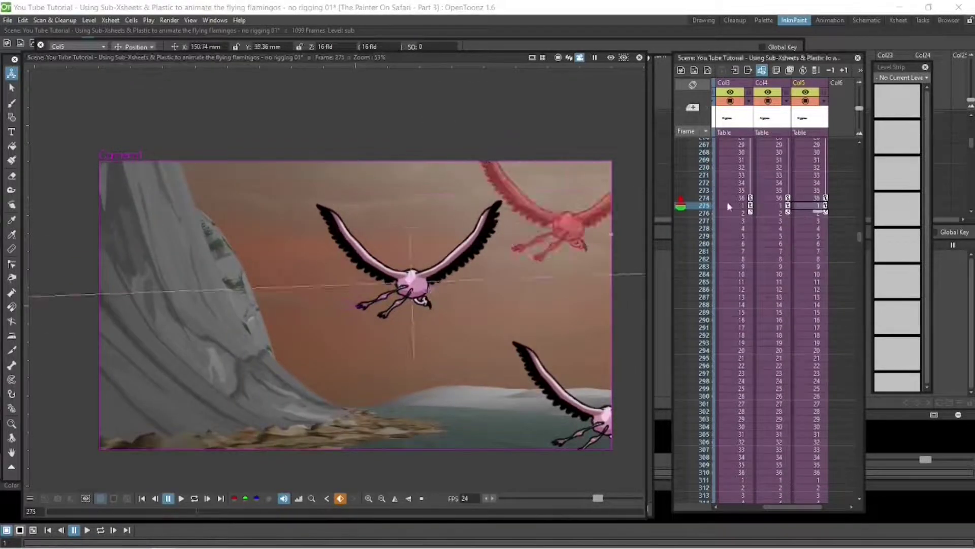
{"action": "left_click_drag", "start_coordinate": [413, 283], "coordinate": [566, 218]}
Step: Return to frame 1, widen the Xsheet panel and duplicate the large flamingo's column into Col6
{"action": "left_click_drag", "start_coordinate": [196, 511], "coordinate": [48, 512]}
{"action": "left_click", "coordinate": [736, 71]}
{"action": "left_click", "coordinate": [748, 70]}
{"action": "left_click", "coordinate": [805, 143]}
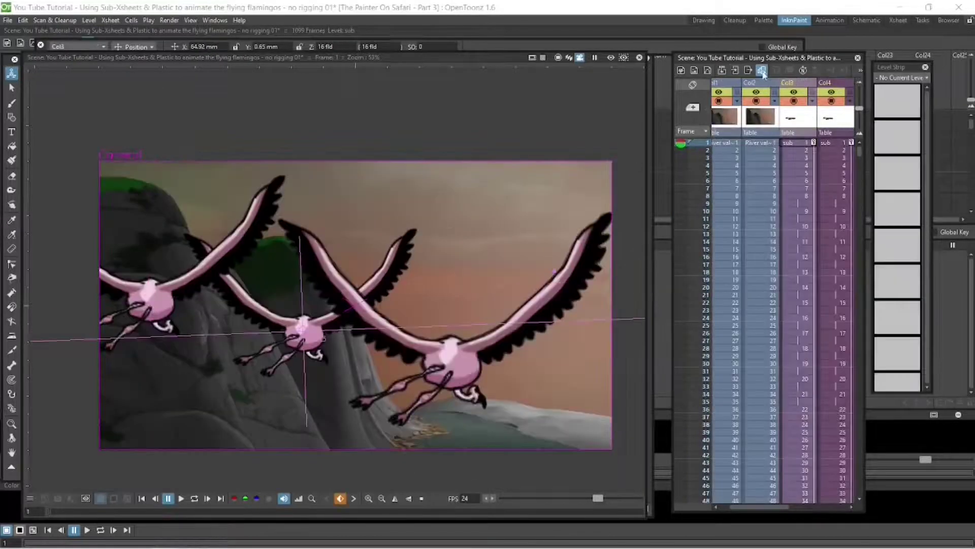
{"action": "left_click", "coordinate": [737, 71]}
{"action": "left_click", "coordinate": [748, 70]}
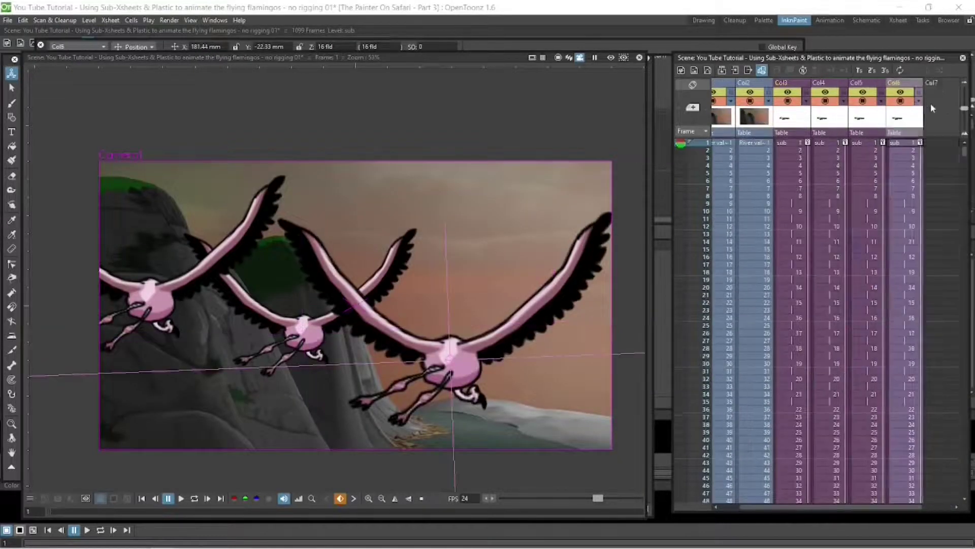
Step: At frame 1, place another large duplicate in Col7 over the foreground rocks and scale the Col4 flamingo to about 115%
{"action": "left_click_drag", "start_coordinate": [461, 272], "coordinate": [281, 417]}
{"action": "left_click", "coordinate": [792, 82]}
{"action": "left_click_drag", "start_coordinate": [558, 229], "coordinate": [476, 302]}
{"action": "left_click", "coordinate": [897, 143]}
{"action": "left_click", "coordinate": [134, 47]}
{"action": "left_click", "coordinate": [131, 63]}
{"action": "left_click_drag", "start_coordinate": [185, 46], "coordinate": [120, 61]}
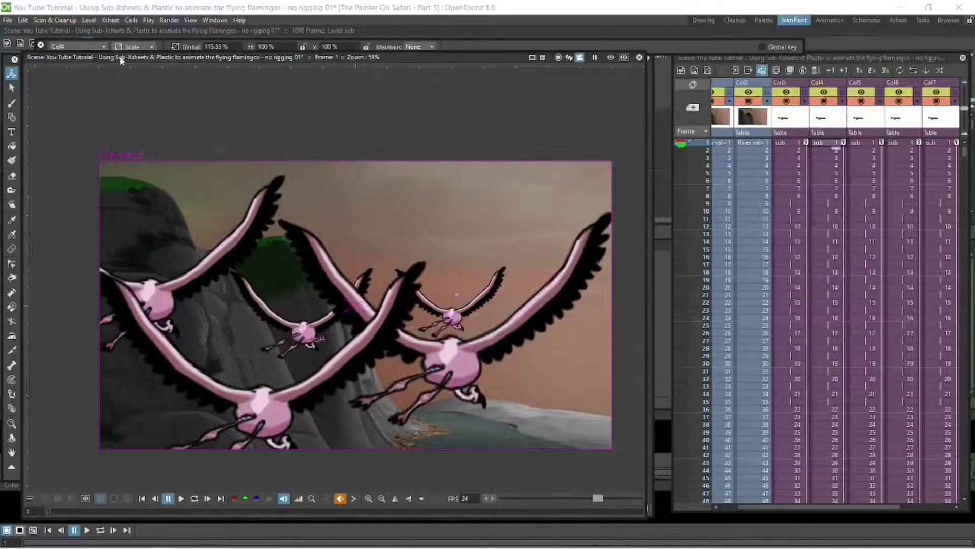
Step: Play the animation of the five flamingos, inspect frame 50 and go back to frame 1
{"action": "left_click", "coordinate": [180, 499]}
{"action": "left_click", "coordinate": [168, 498]}
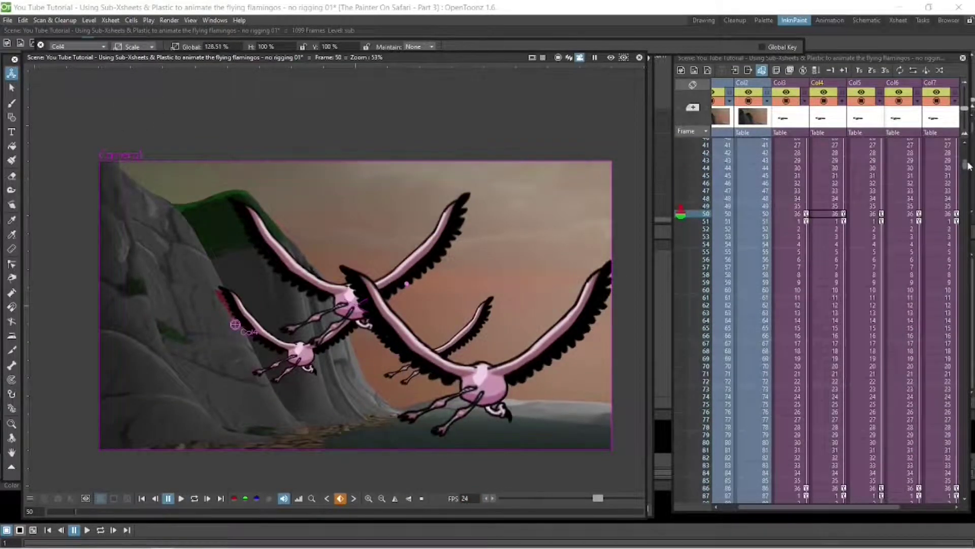
{"action": "left_click_drag", "start_coordinate": [967, 165], "coordinate": [966, 145]}
Step: Delete the opening cells of Col4 through frame 8, Col5 through frame 14, Col6 through frame 21 and Col7 through frame 26
{"action": "left_click", "coordinate": [805, 146]}
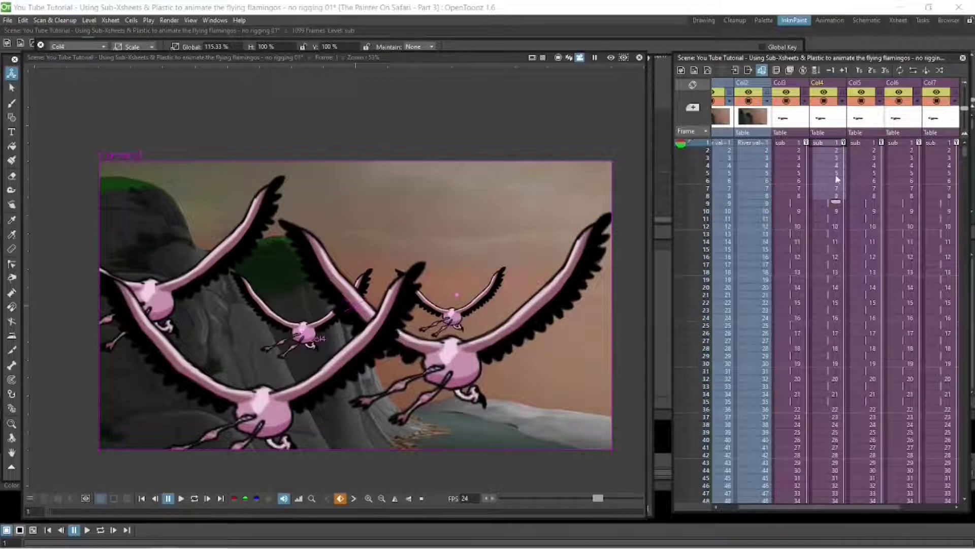
{"action": "key", "text": "Delete"}
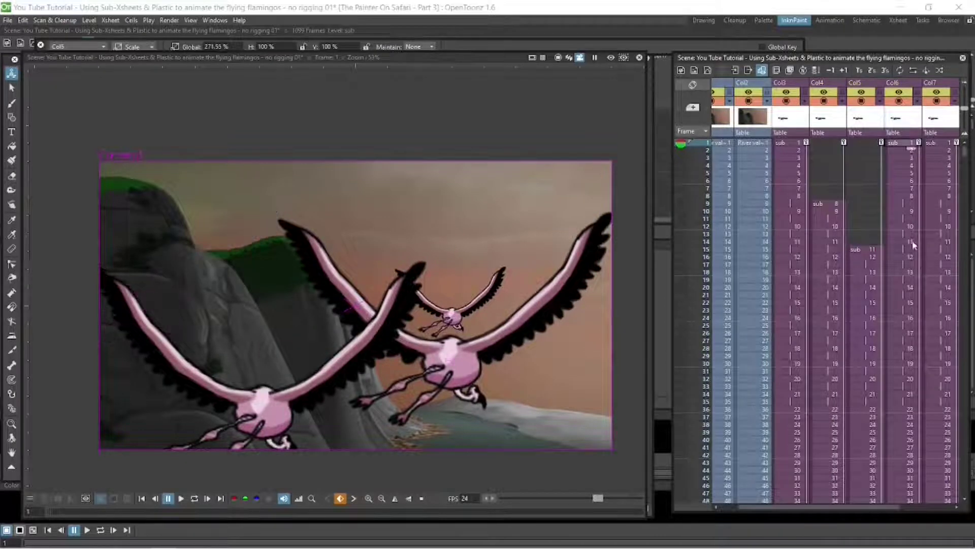
{"action": "left_click", "coordinate": [910, 297], "text": "shift"}
{"action": "key", "text": "Delete"}
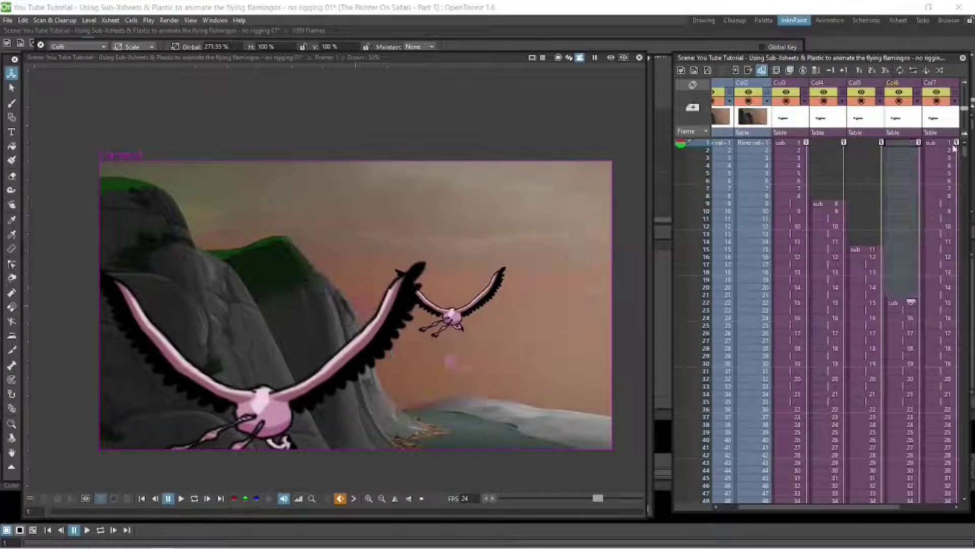
{"action": "left_click", "coordinate": [934, 142]}
{"action": "left_click", "coordinate": [943, 333], "text": "shift"}
{"action": "key", "text": "Delete"}
{"action": "left_click_drag", "start_coordinate": [870, 507], "coordinate": [879, 506]}
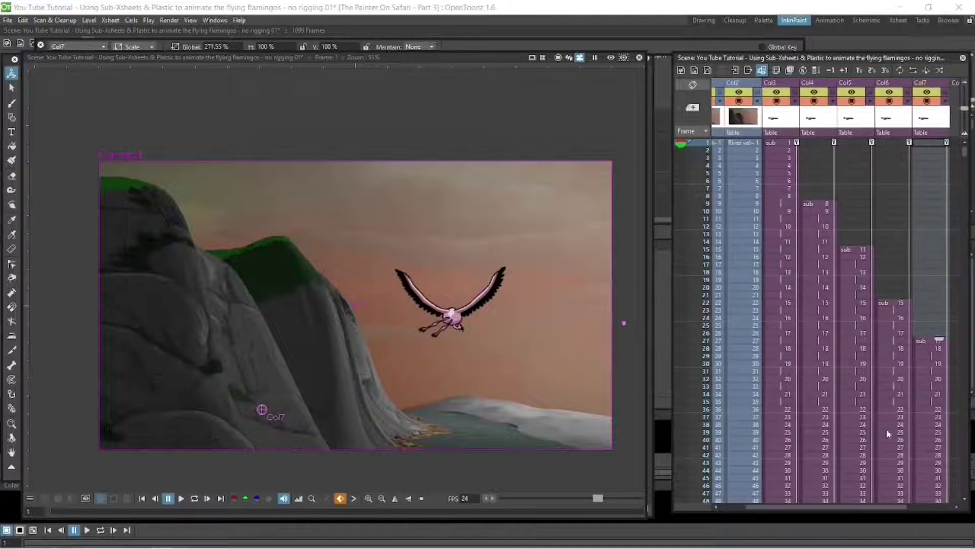
Step: Move the remaining cells of Col4 to Col7 up so each column starts at frame 1, and play the staggered flight
{"action": "left_click_drag", "start_coordinate": [803, 203], "coordinate": [806, 143]}
{"action": "left_click_drag", "start_coordinate": [842, 251], "coordinate": [846, 148]}
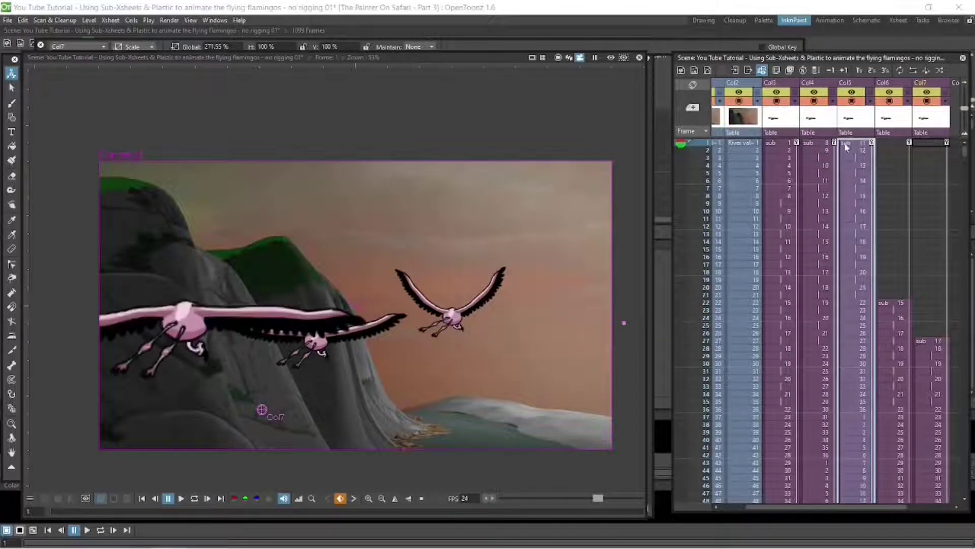
{"action": "left_click_drag", "start_coordinate": [880, 308], "coordinate": [882, 148]}
{"action": "left_click_drag", "start_coordinate": [915, 349], "coordinate": [917, 150]}
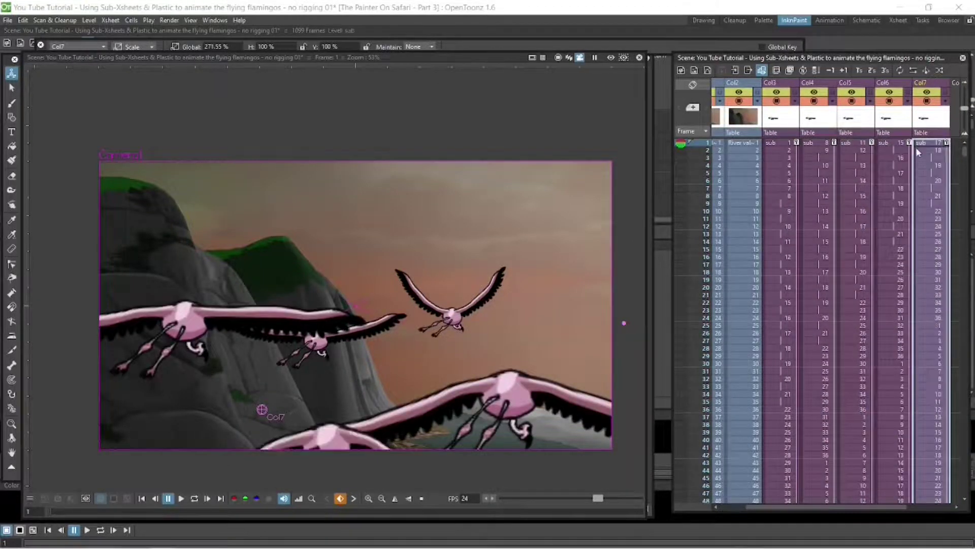
{"action": "left_click", "coordinate": [181, 499]}
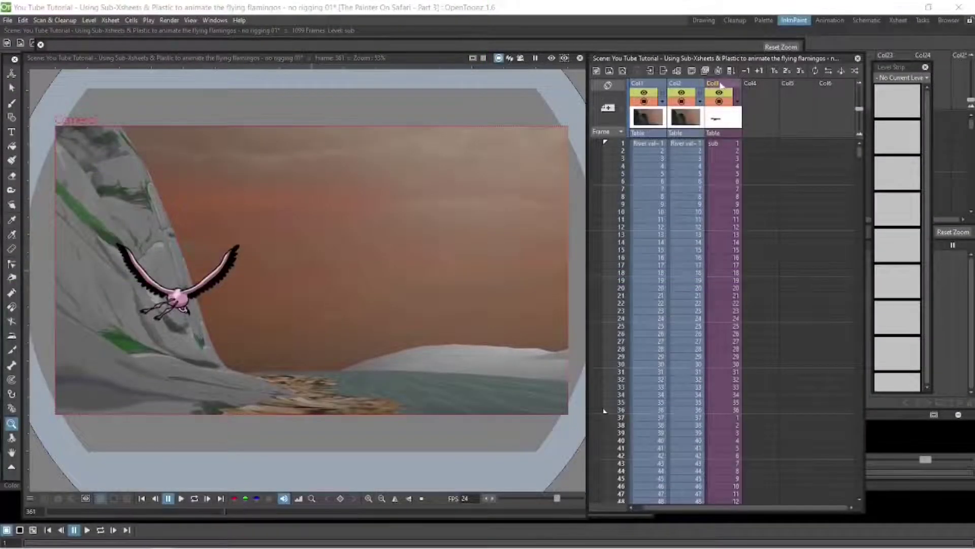
Step: Open the Col3 flamingo's sub-xsheet, select frame 6 of the wing mesh column and enlarge the bird in the viewer
{"action": "left_click", "coordinate": [711, 82]}
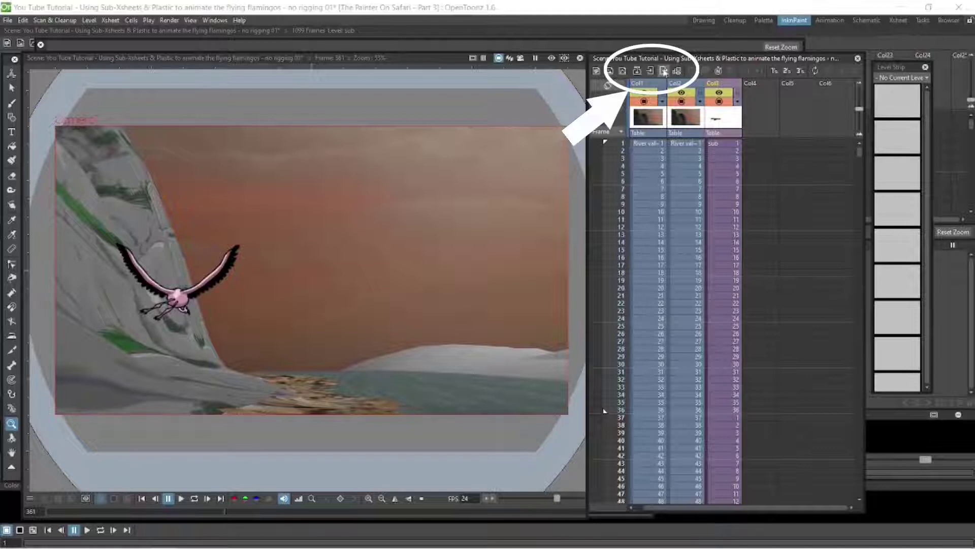
{"action": "left_click", "coordinate": [650, 73]}
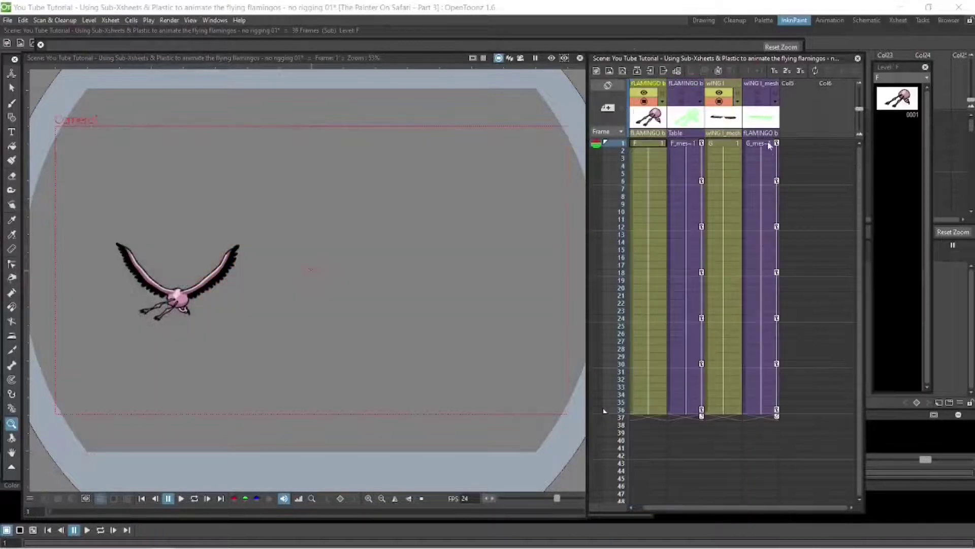
{"action": "left_click", "coordinate": [767, 183]}
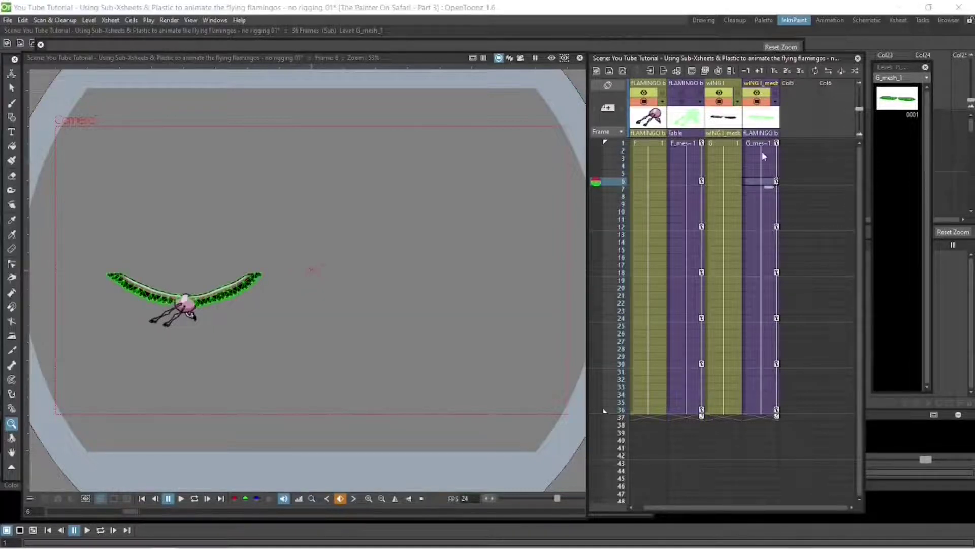
{"action": "left_click_drag", "start_coordinate": [275, 239], "coordinate": [277, 216]}
{"action": "key", "text": "space"}
{"action": "left_click_drag", "start_coordinate": [307, 225], "coordinate": [480, 182]}
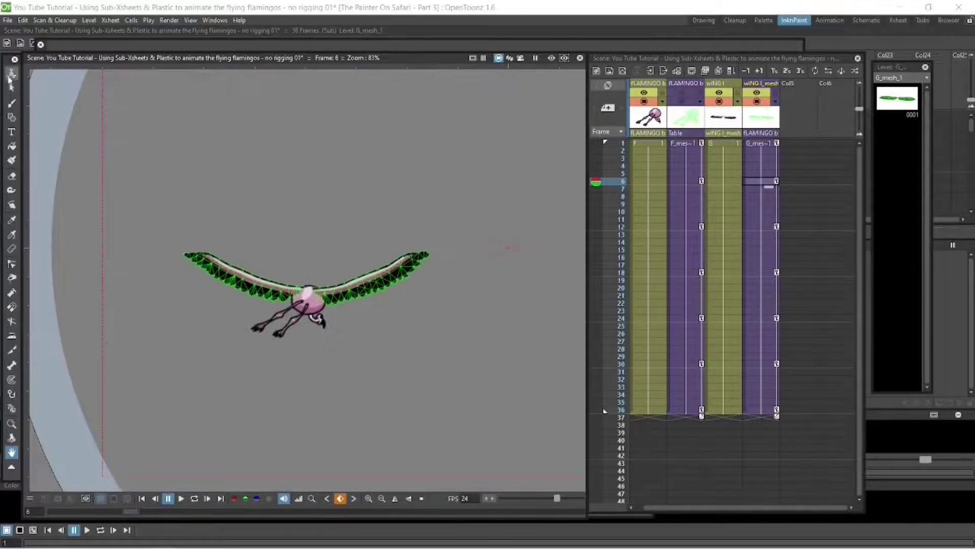
Step: With the Plastic tool, bend the outer wings sharply upward at frame 6 and reshape the wing mesh at frame 12
{"action": "left_click", "coordinate": [12, 408]}
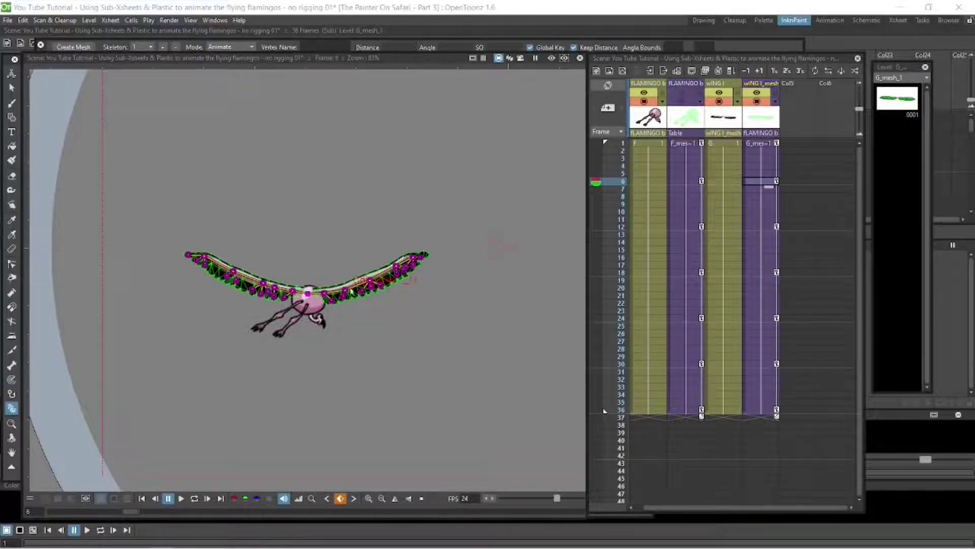
{"action": "left_click_drag", "start_coordinate": [396, 268], "coordinate": [374, 260]}
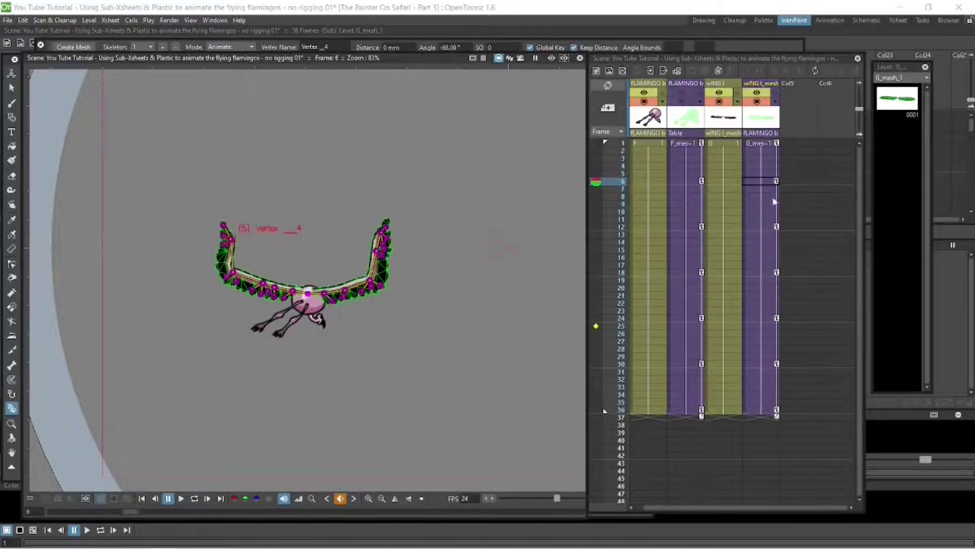
{"action": "left_click", "coordinate": [762, 226]}
{"action": "left_click_drag", "start_coordinate": [417, 320], "coordinate": [418, 315]}
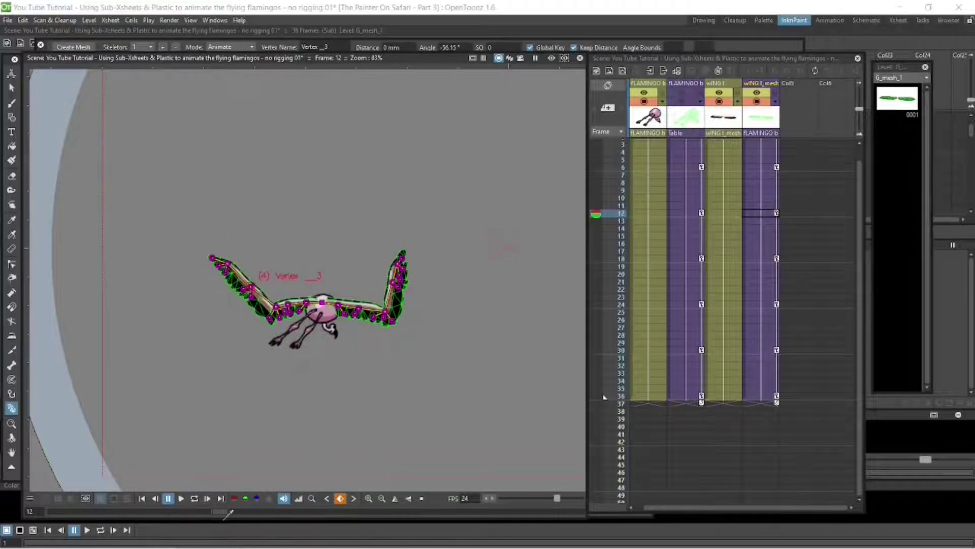
Step: Close the sub-xsheet and scrub the main scene to frame 104 to review the wing motion
{"action": "left_click", "coordinate": [663, 71]}
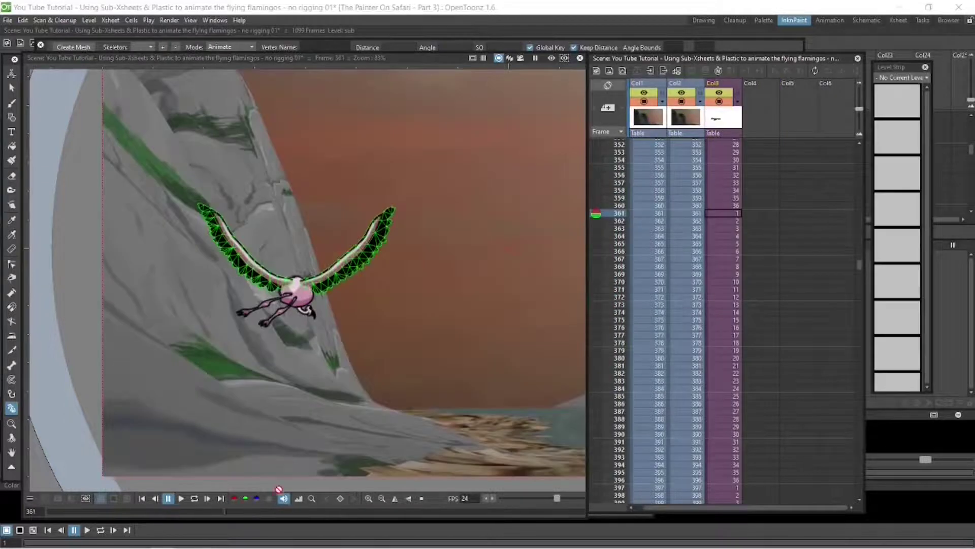
{"action": "left_click_drag", "start_coordinate": [226, 515], "coordinate": [40, 536]}
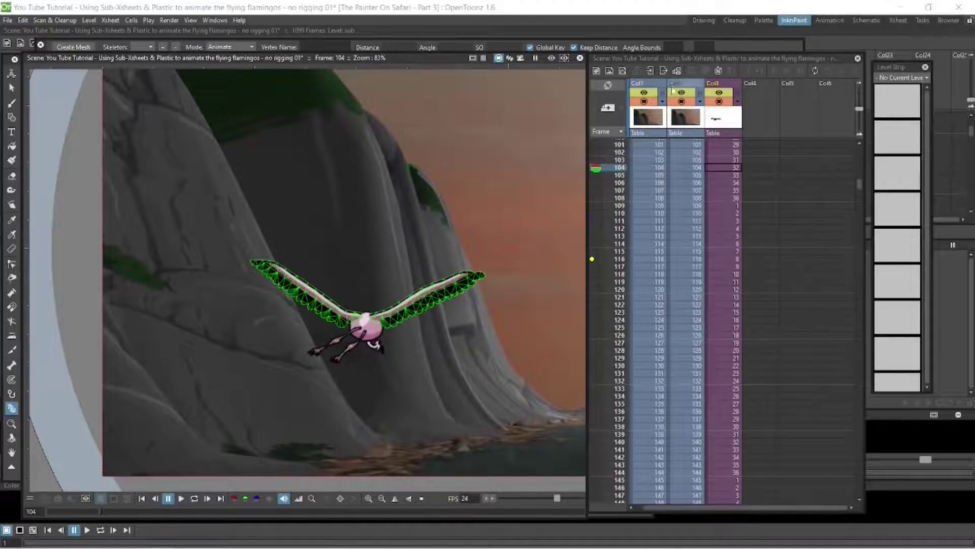
Step: Reopen the flamingo's sub-xsheet, hide the wing mesh column and return to the main scene at frame 104
{"action": "left_click", "coordinate": [652, 72]}
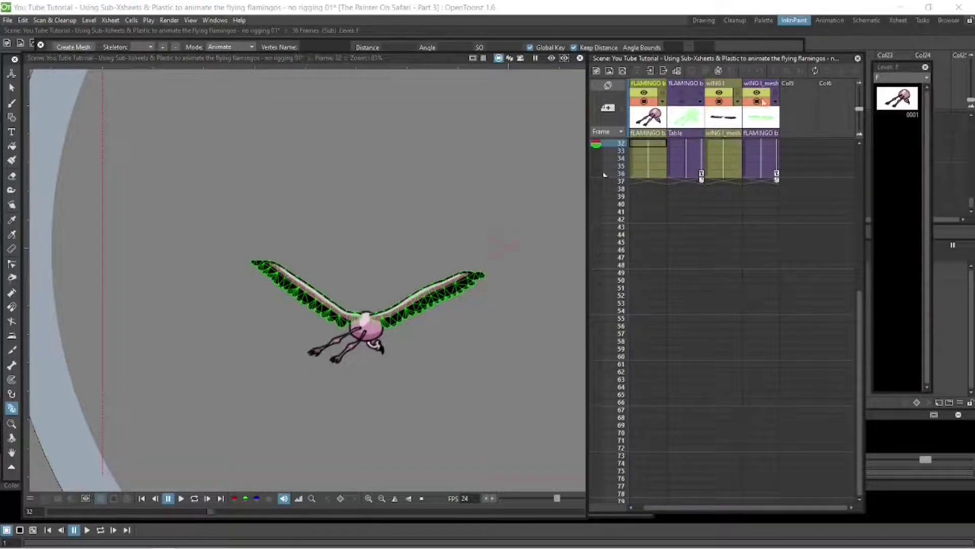
{"action": "left_click", "coordinate": [763, 101]}
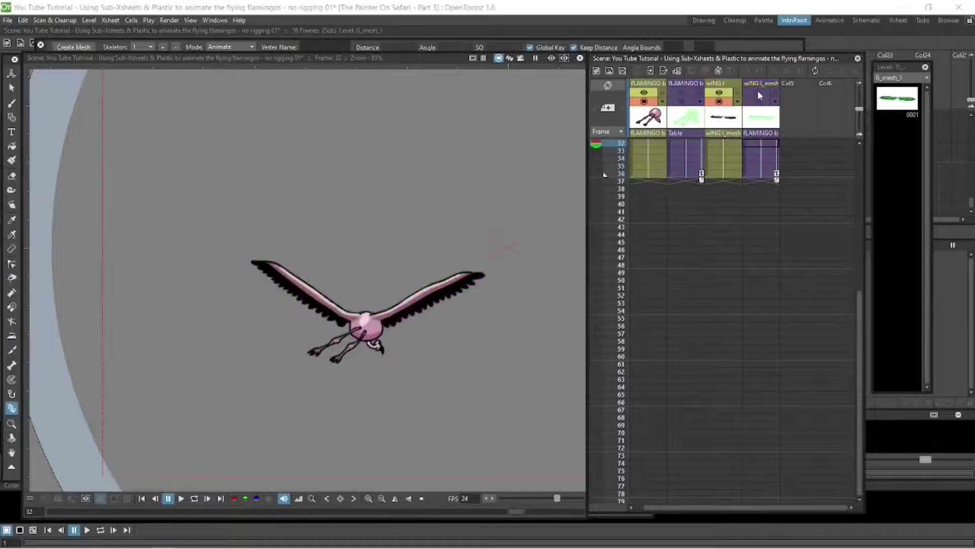
{"action": "left_click", "coordinate": [664, 71]}
{"action": "scroll", "coordinate": [424, 342], "scroll_direction": "down", "scroll_amount": 3}
{"action": "key", "text": "space"}
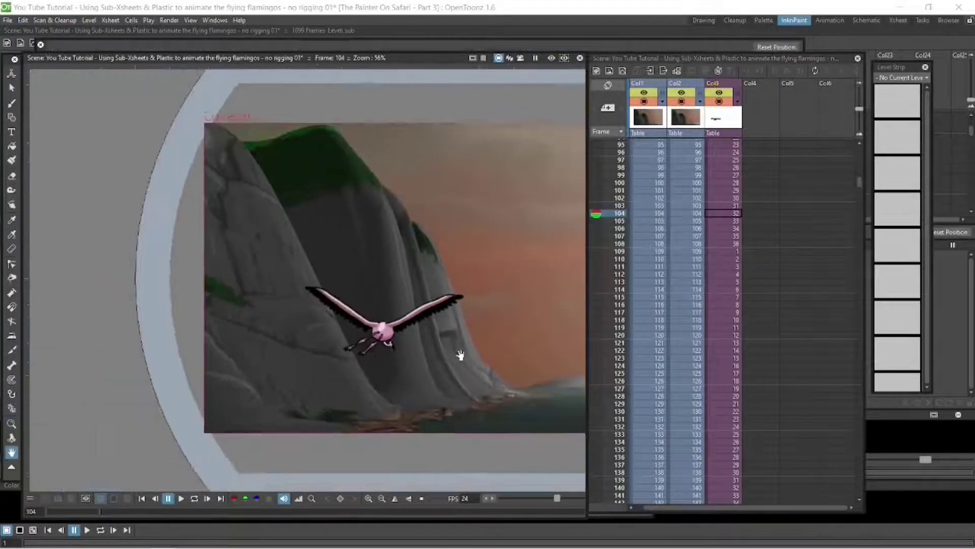
Step: Recenter the camera view and scrub the main scene through the frames to review the single flamingo's flight against the moving cliff
{"action": "left_click_drag", "start_coordinate": [460, 355], "coordinate": [301, 355]}
{"action": "left_click_drag", "start_coordinate": [98, 511], "coordinate": [51, 514]}
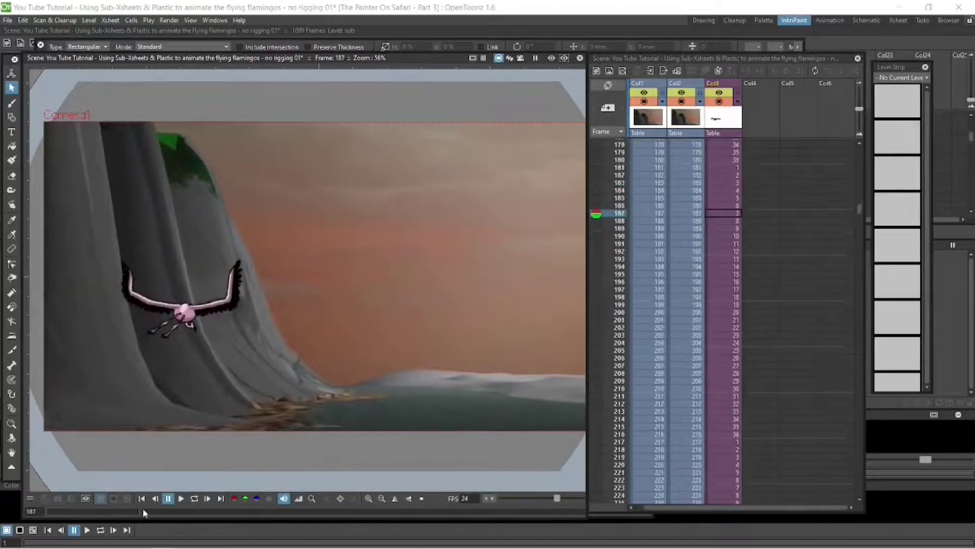
{"action": "left_click_drag", "start_coordinate": [147, 509], "coordinate": [150, 511]}
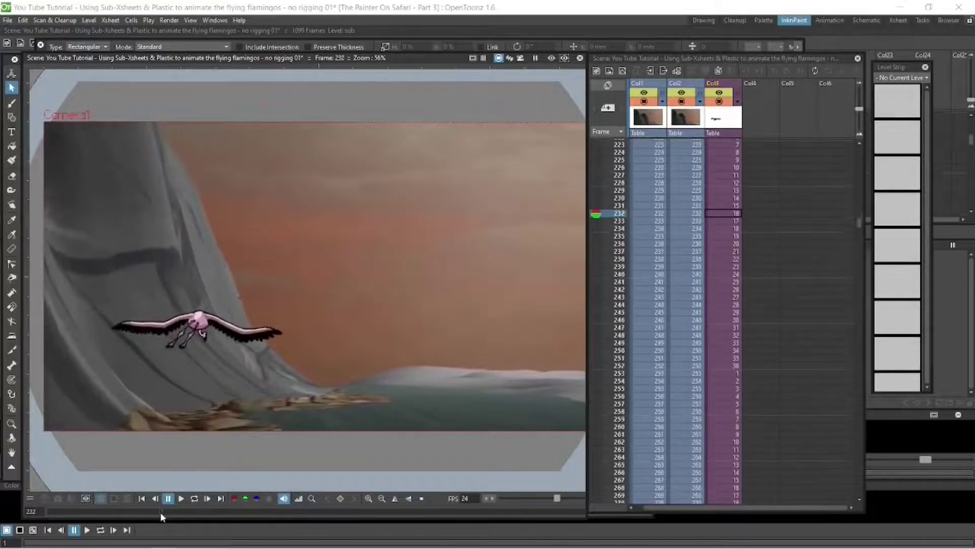
{"action": "left_click_drag", "start_coordinate": [150, 513], "coordinate": [29, 510]}
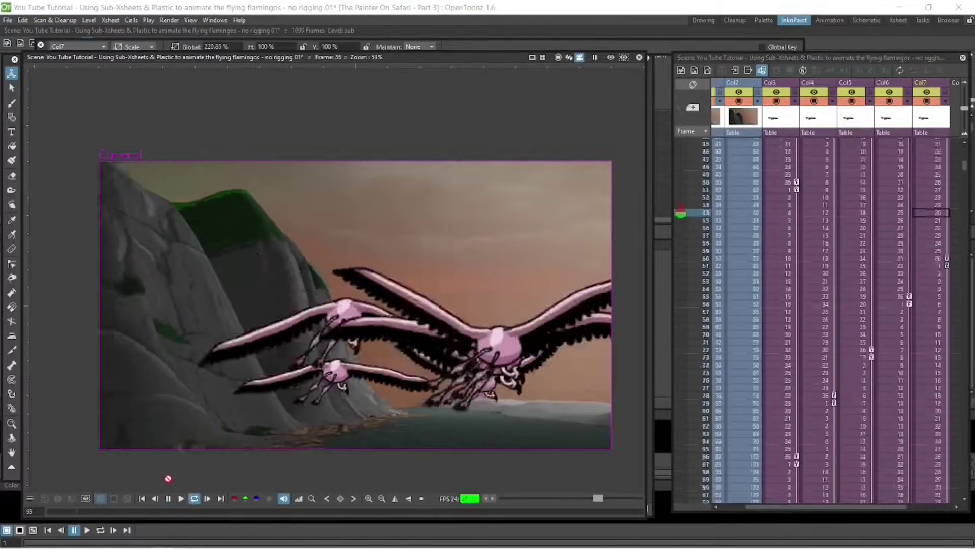
Step: Switch the Animate tool from Scale to Position for the Col7 flamingo and move through the scene's early frames
{"action": "left_click", "coordinate": [134, 46]}
{"action": "left_click", "coordinate": [135, 55]}
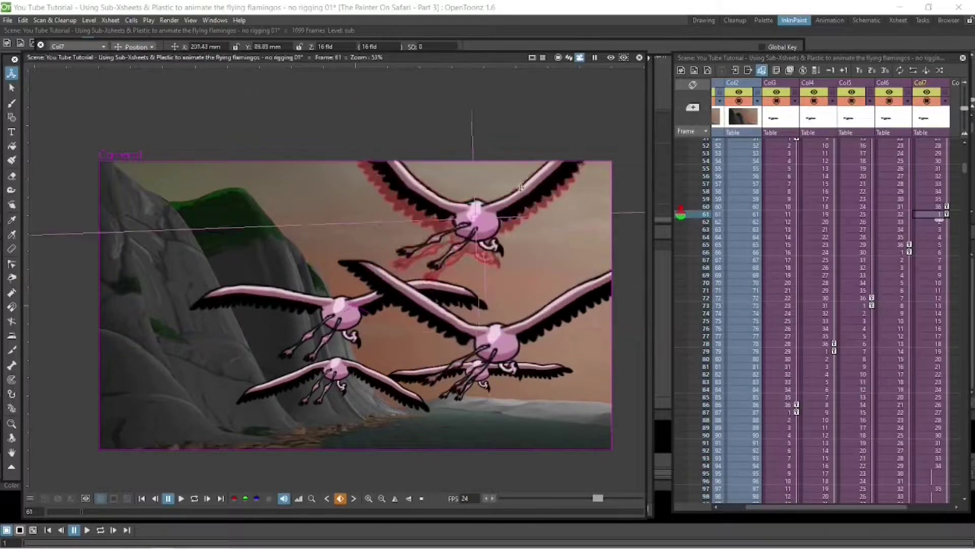
{"action": "left_click", "coordinate": [62, 511]}
{"action": "key", "text": "shift+comma"}
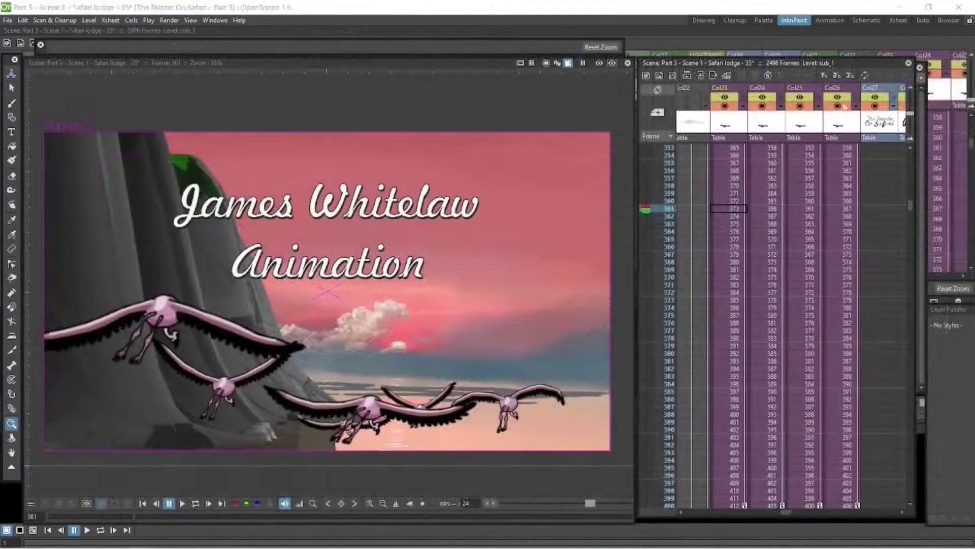
Step: In the Safari lodge scene, toggle the Col32 and Col31 flamingo columns off and back on to identify their birds
{"action": "left_click_drag", "start_coordinate": [791, 513], "coordinate": [824, 513]}
{"action": "left_click", "coordinate": [782, 105]}
{"action": "left_click", "coordinate": [783, 106]}
{"action": "left_click", "coordinate": [744, 105]}
{"action": "left_click", "coordinate": [744, 106]}
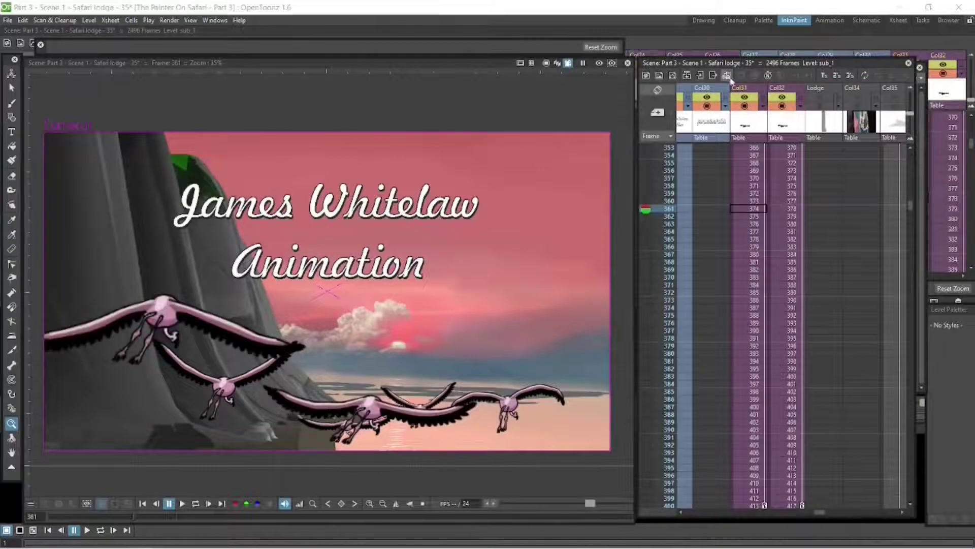
Step: Open the Col31 flamingo's sub-xsheet, toggle the body and wing columns off and on to inspect them, and return to the main scene
{"action": "left_click", "coordinate": [703, 77]}
{"action": "left_click", "coordinate": [690, 106]}
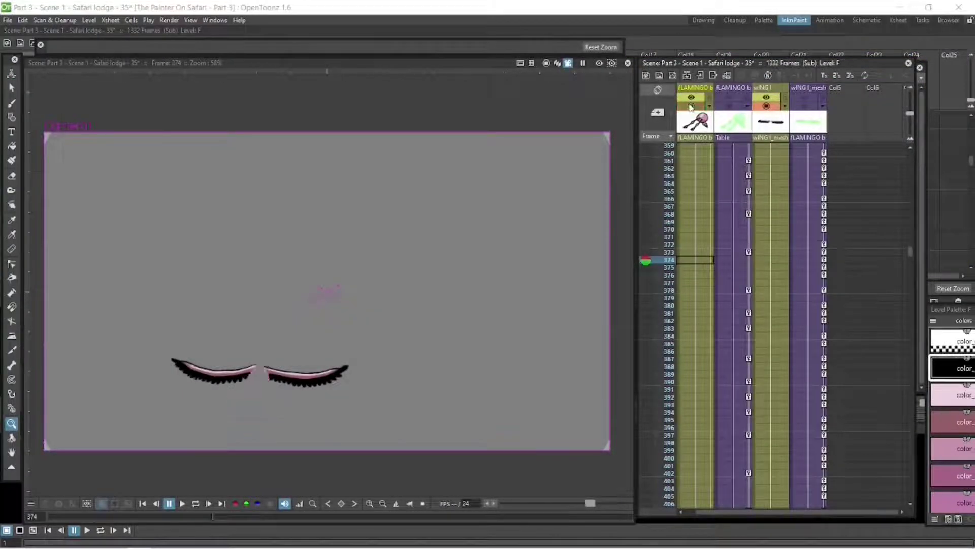
{"action": "left_click", "coordinate": [690, 105]}
{"action": "left_click", "coordinate": [767, 106]}
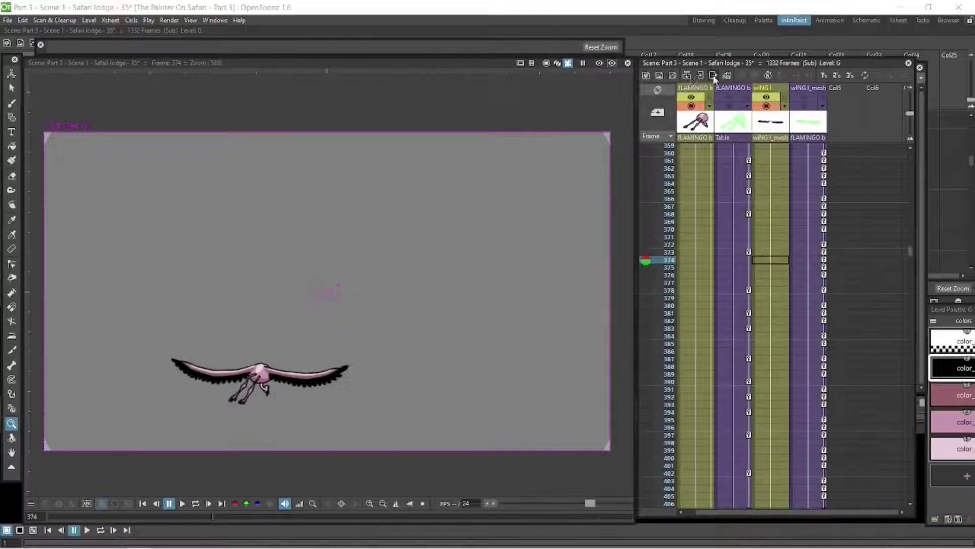
{"action": "left_click", "coordinate": [713, 76]}
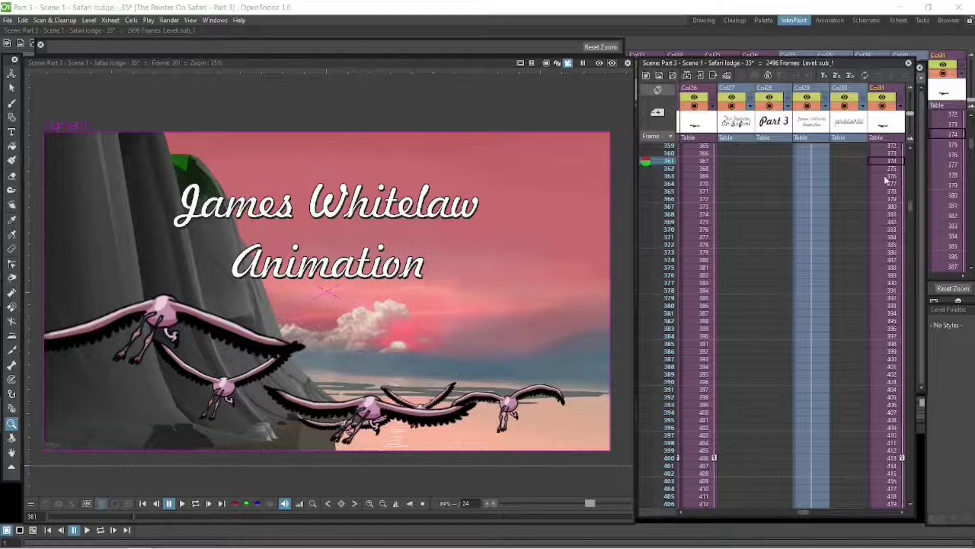
Step: Reopen the Col31 sub-xsheet, review the wing mesh column's keyframes back to frame 1, and return to the main scene
{"action": "left_click", "coordinate": [700, 76]}
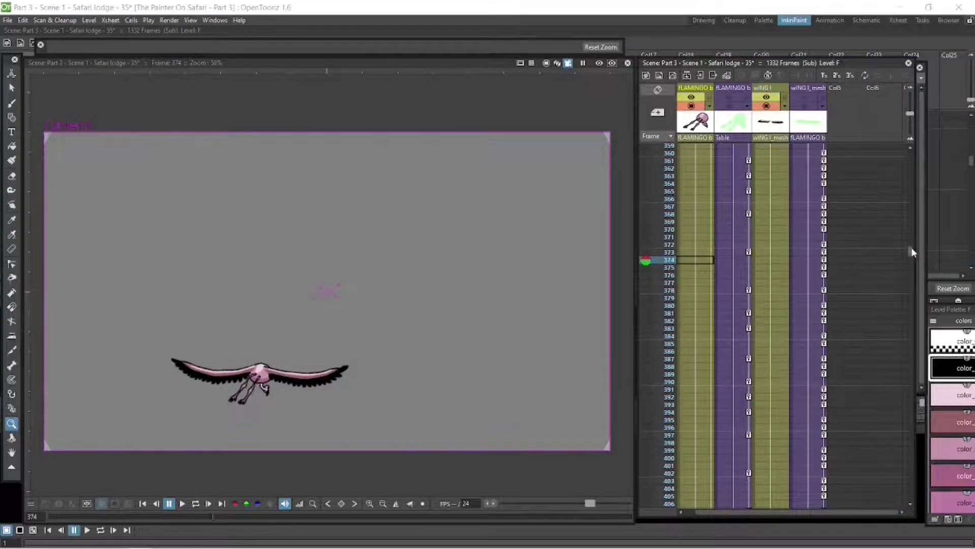
{"action": "left_click", "coordinate": [808, 90]}
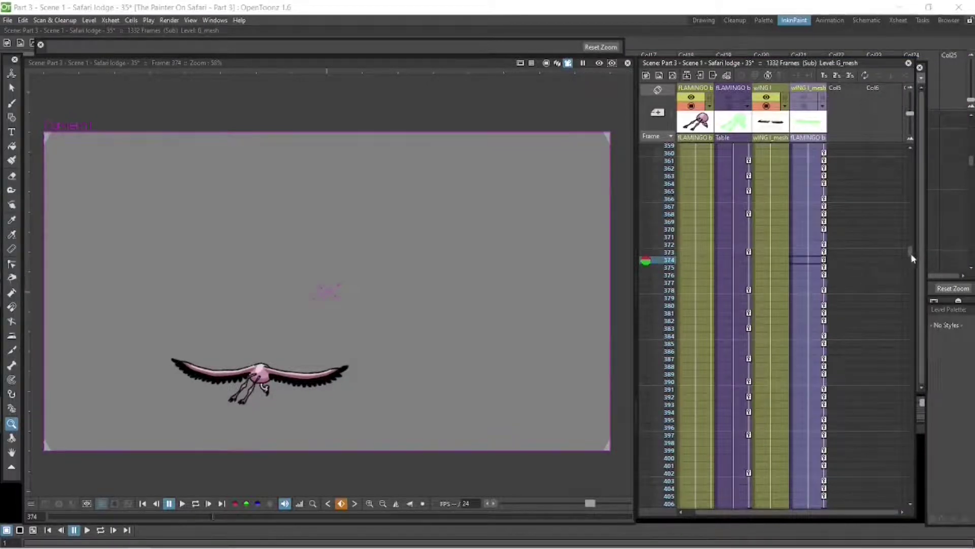
{"action": "left_click_drag", "start_coordinate": [911, 258], "coordinate": [885, 133]}
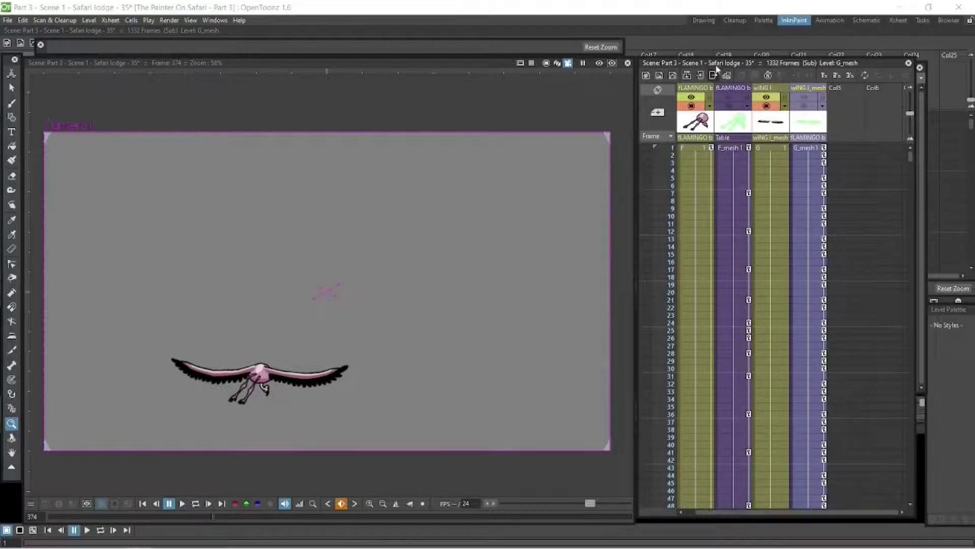
{"action": "key", "text": "ctrl+shift+c"}
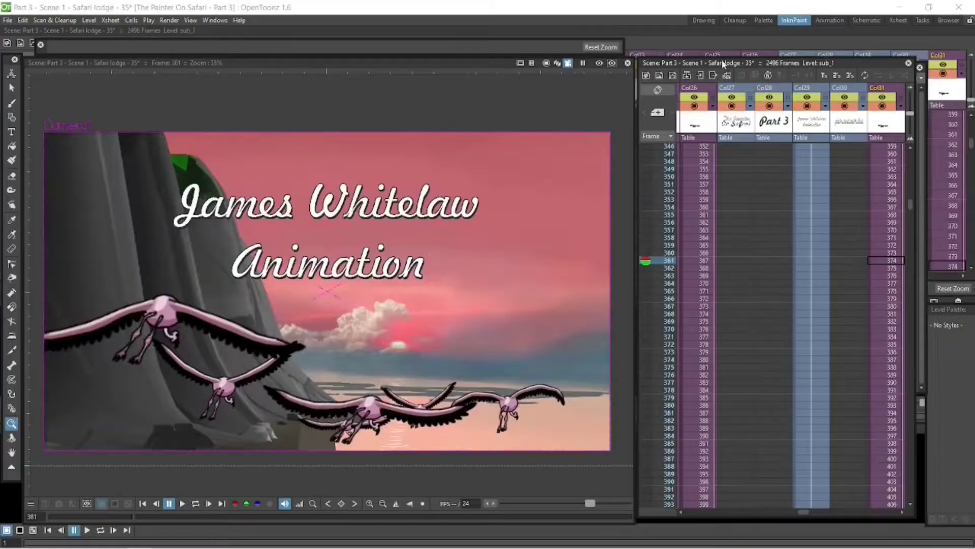
Step: Toggle flamingo columns Col23, Col26, Col32 and Col31 off and back on to examine which bird each one holds
{"action": "left_click_drag", "start_coordinate": [912, 209], "coordinate": [913, 271]}
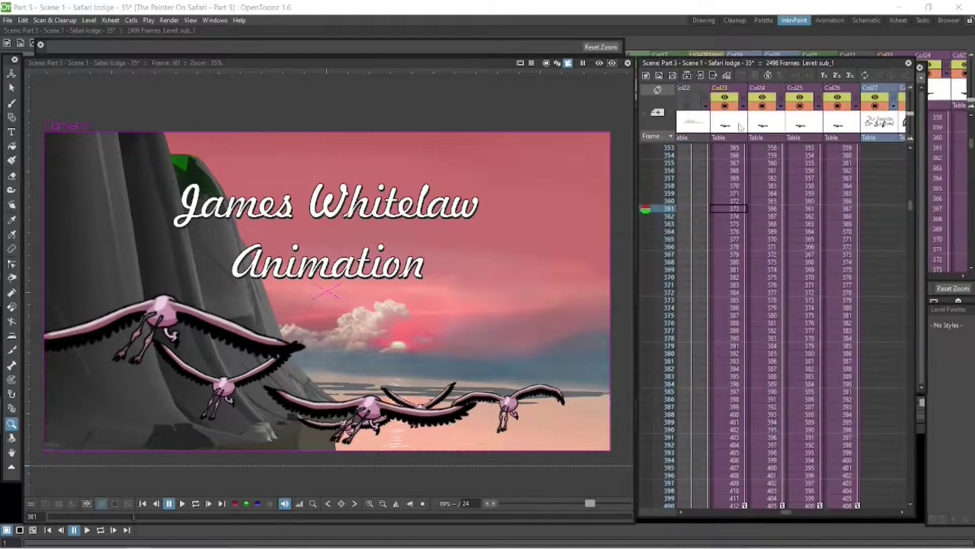
{"action": "left_click", "coordinate": [726, 106]}
{"action": "left_click", "coordinate": [725, 106]}
{"action": "left_click", "coordinate": [847, 107]}
{"action": "left_click", "coordinate": [847, 108]}
{"action": "left_click_drag", "start_coordinate": [791, 514], "coordinate": [824, 512]}
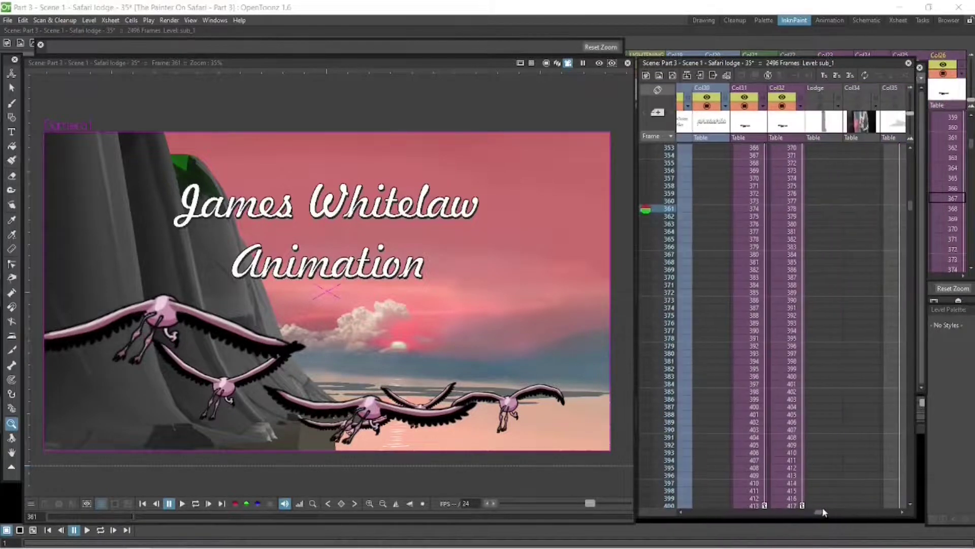
{"action": "left_click", "coordinate": [782, 106]}
{"action": "left_click", "coordinate": [782, 106]}
{"action": "left_click", "coordinate": [745, 106]}
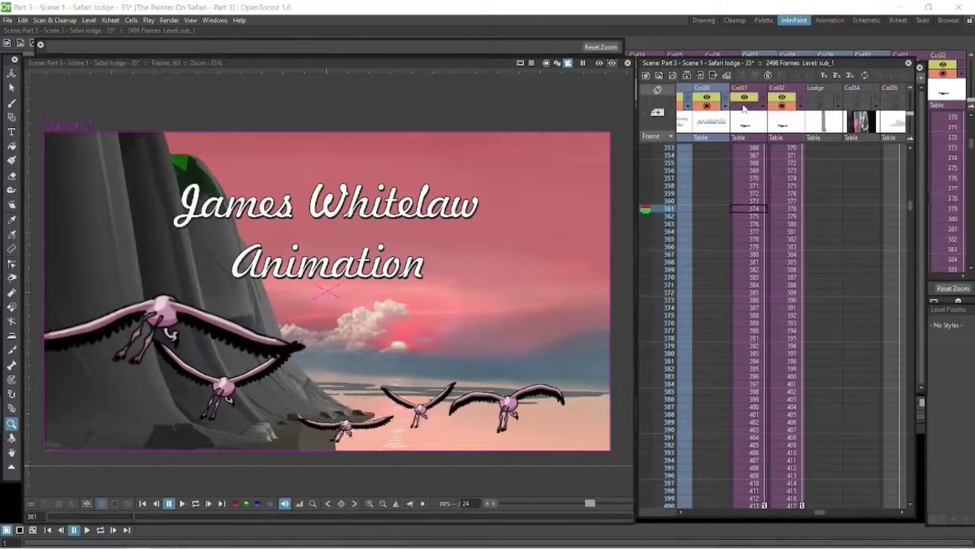
{"action": "left_click", "coordinate": [744, 106]}
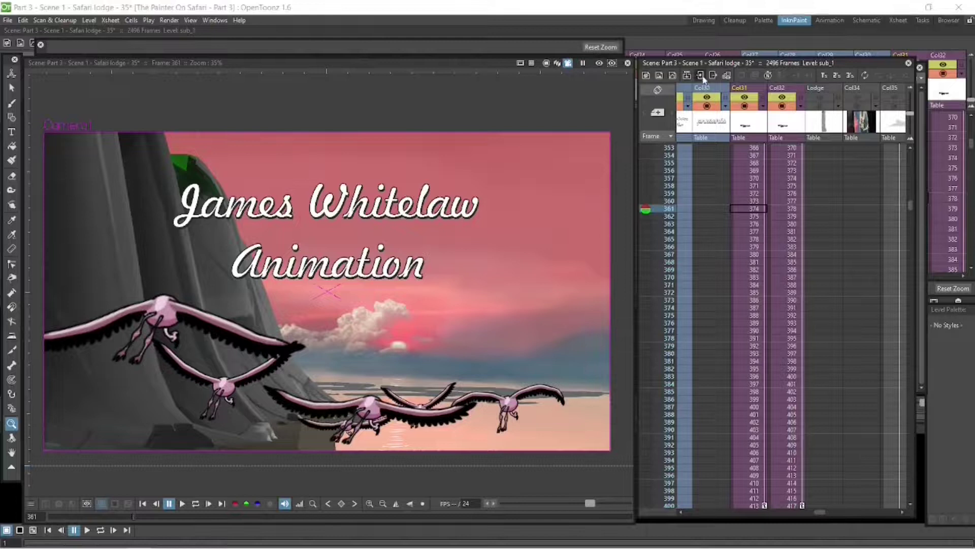
Step: In the output settings, set the start frame to 1, name the mp4 file "B109Flight render 01" and start the render
{"action": "left_click", "coordinate": [169, 20]}
{"action": "left_click", "coordinate": [177, 68]}
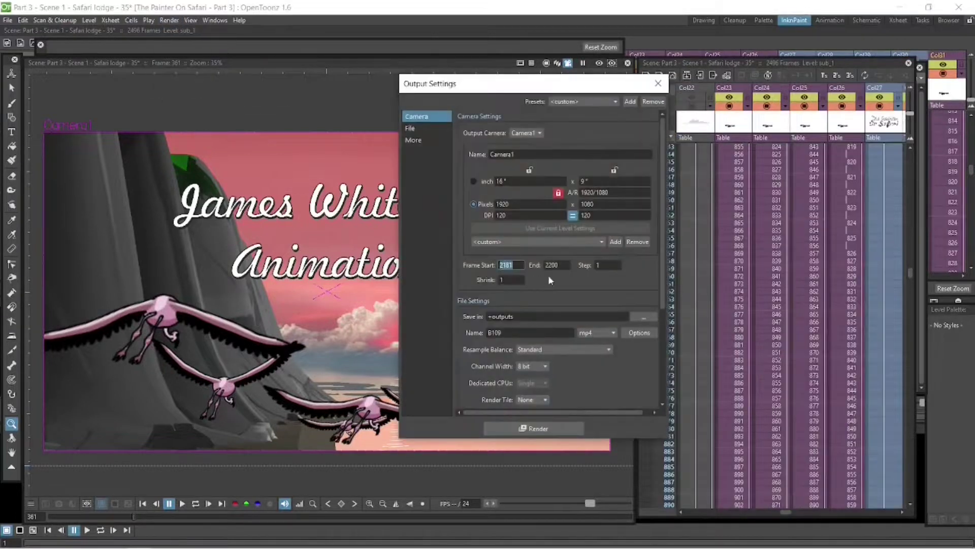
{"action": "left_click", "coordinate": [505, 332]}
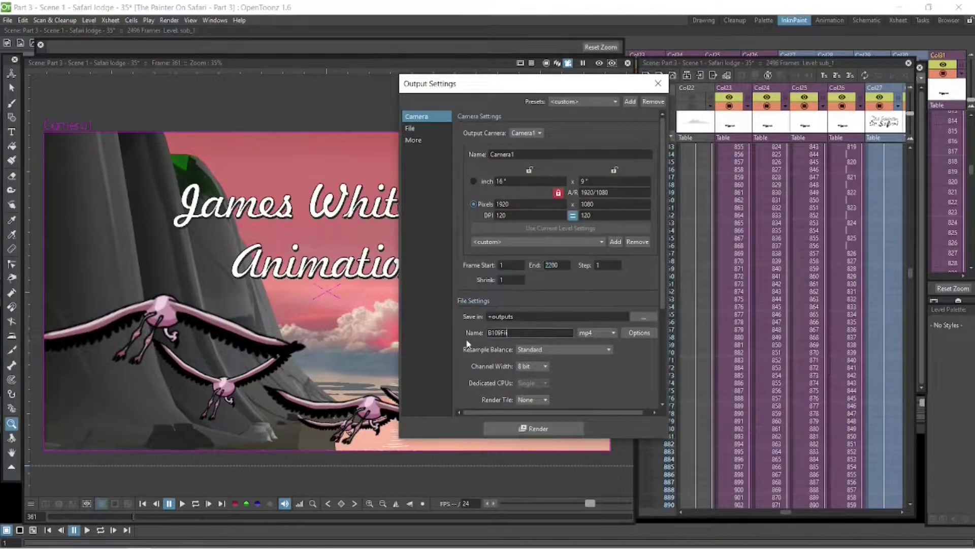
{"action": "left_click", "coordinate": [539, 429]}
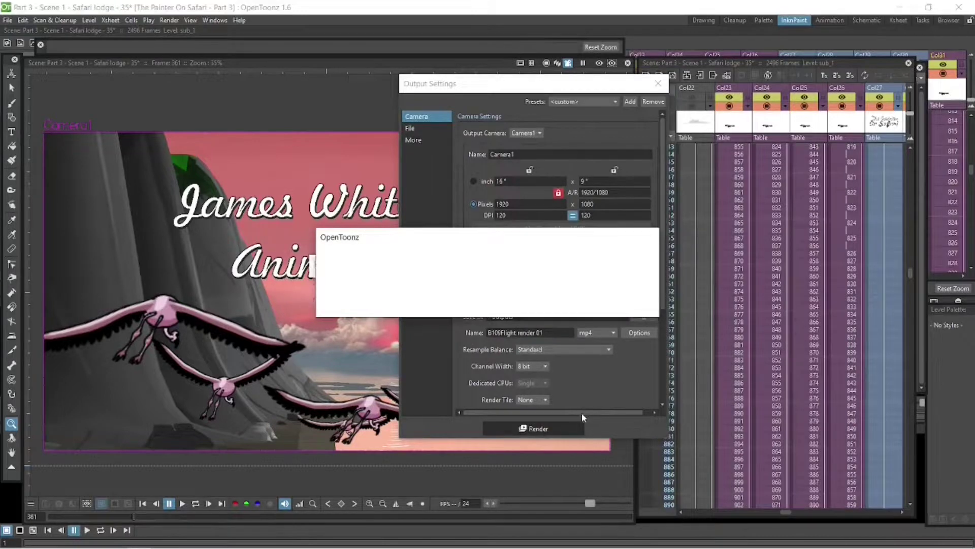